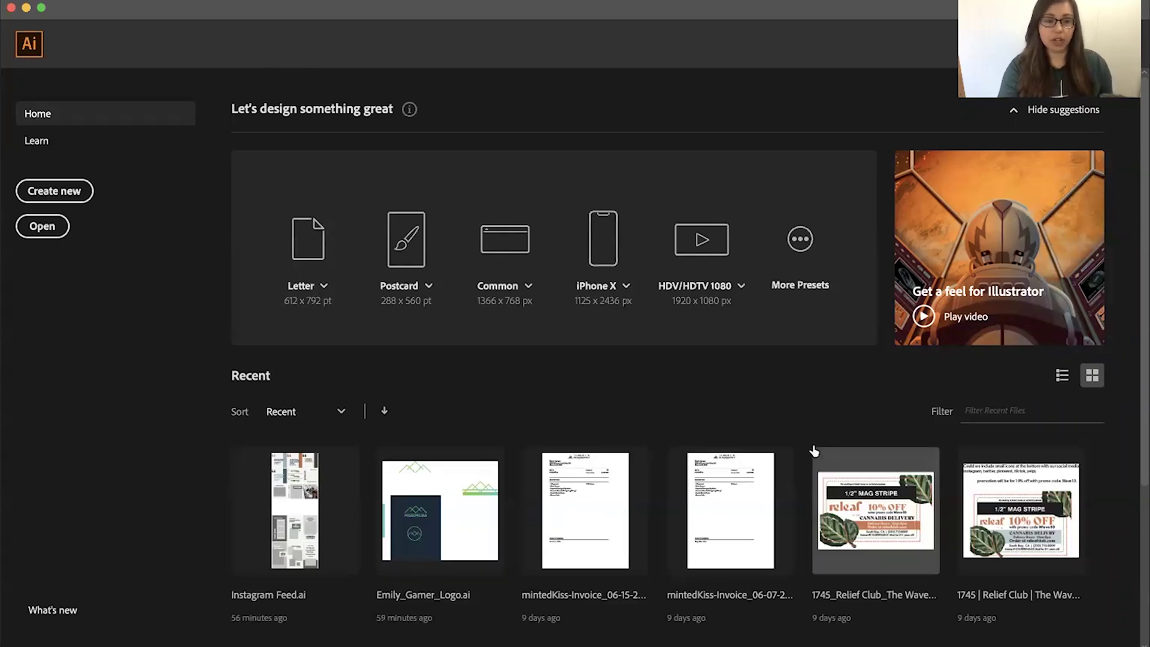
Create a new 1080 × 1080 px document with a single artboard
{"action": "left_click", "coordinate": [72, 190]}
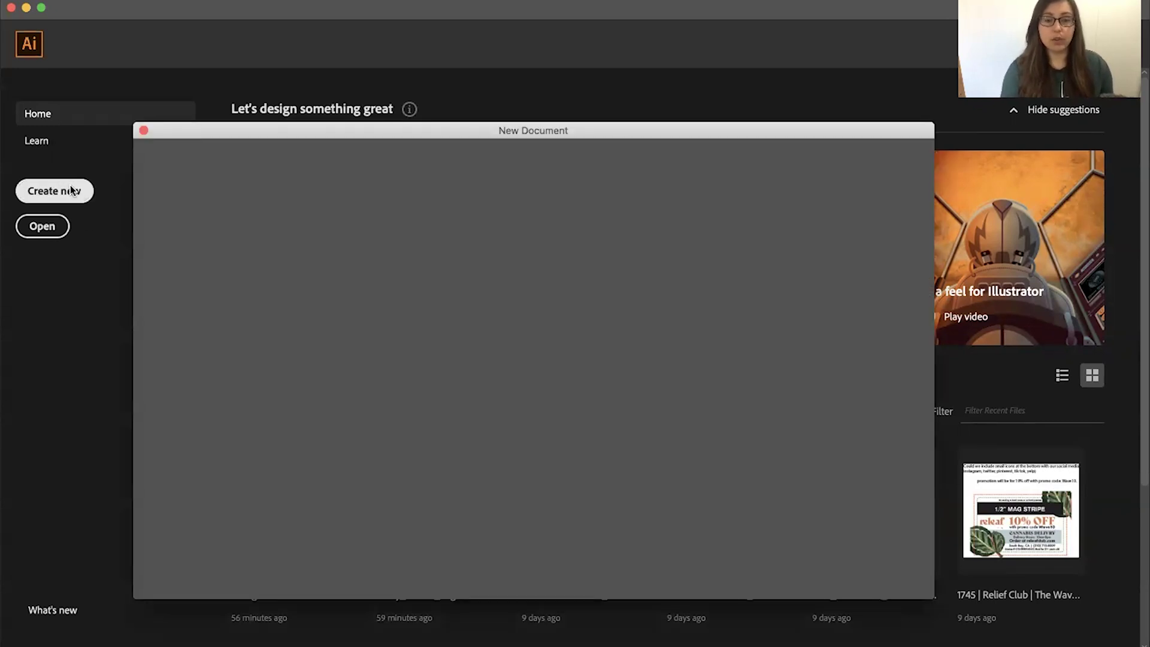
{"action": "left_click_drag", "start_coordinate": [261, 132], "coordinate": [307, 78]}
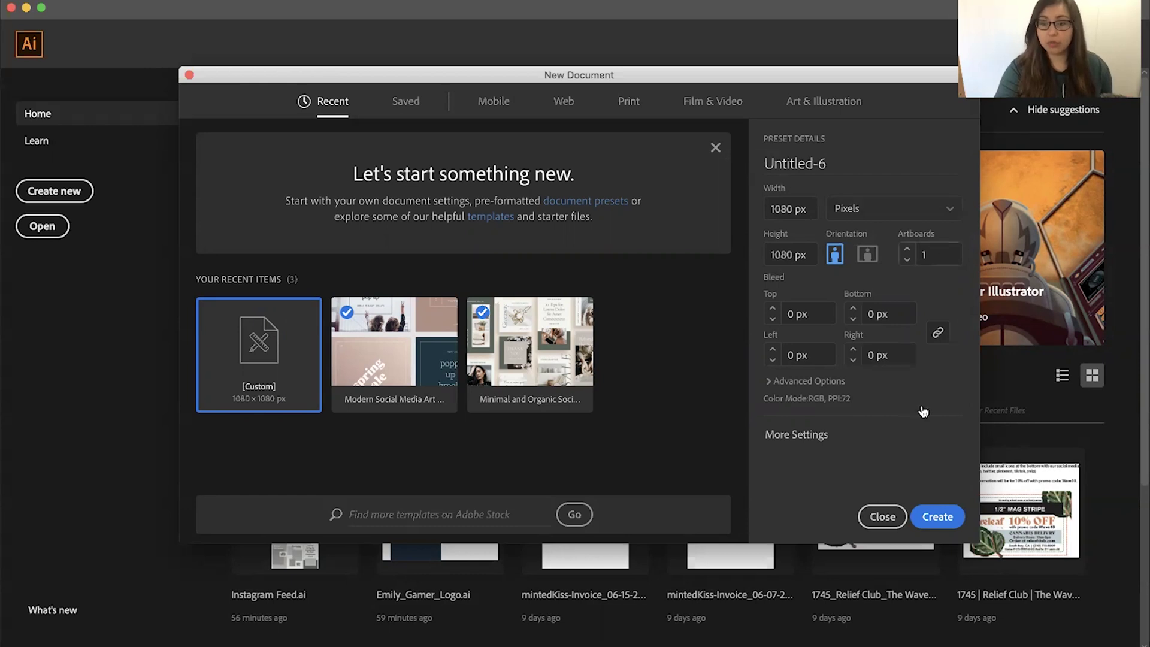
{"action": "left_click", "coordinate": [936, 516]}
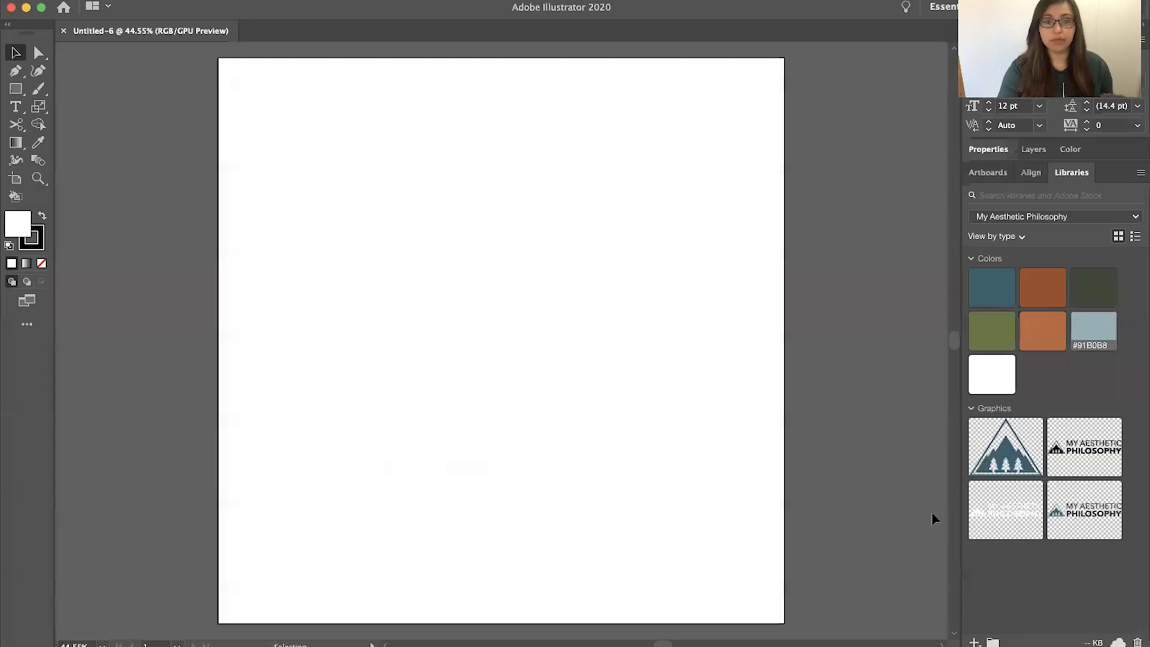
Draw a full-height 255 × 1080 px rectangle along the artboard's right edge, filled #345F6A
{"action": "scroll", "coordinate": [705, 403], "scroll_direction": "down", "scroll_amount": 2}
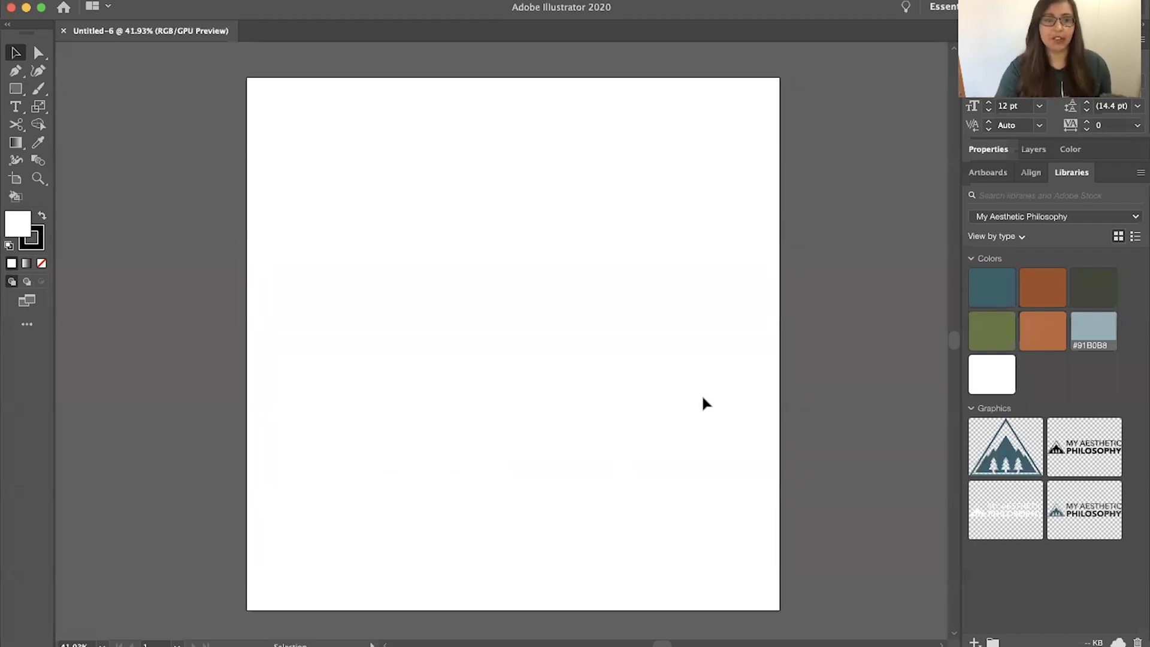
{"action": "left_click", "coordinate": [16, 88]}
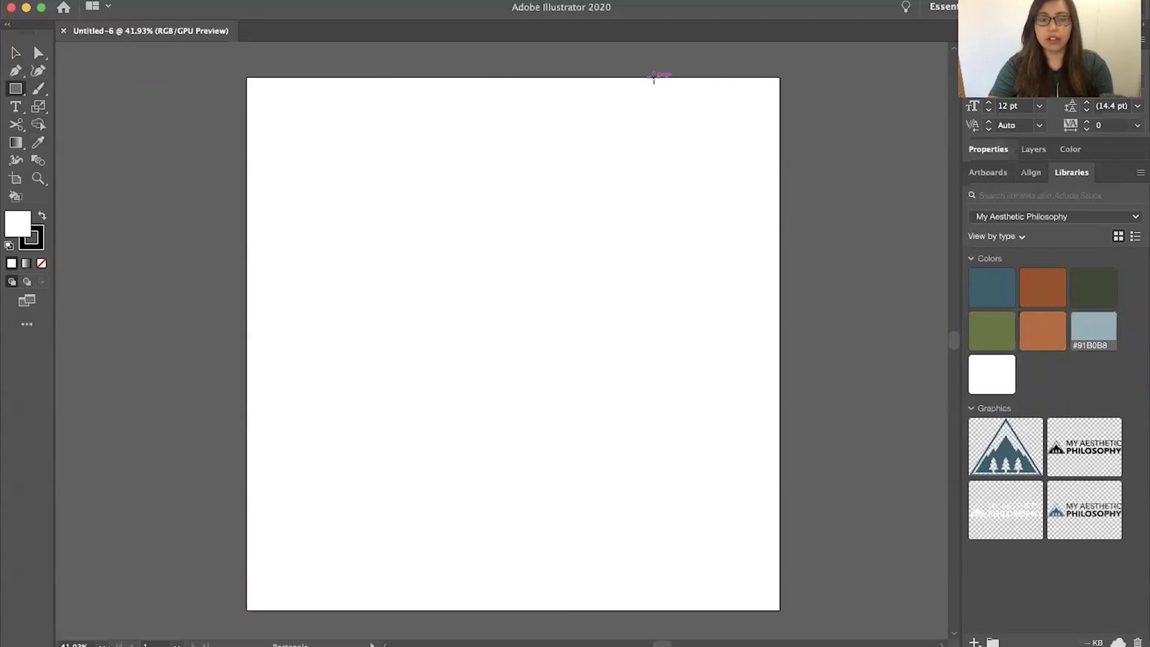
{"action": "left_click_drag", "start_coordinate": [654, 78], "coordinate": [779, 610]}
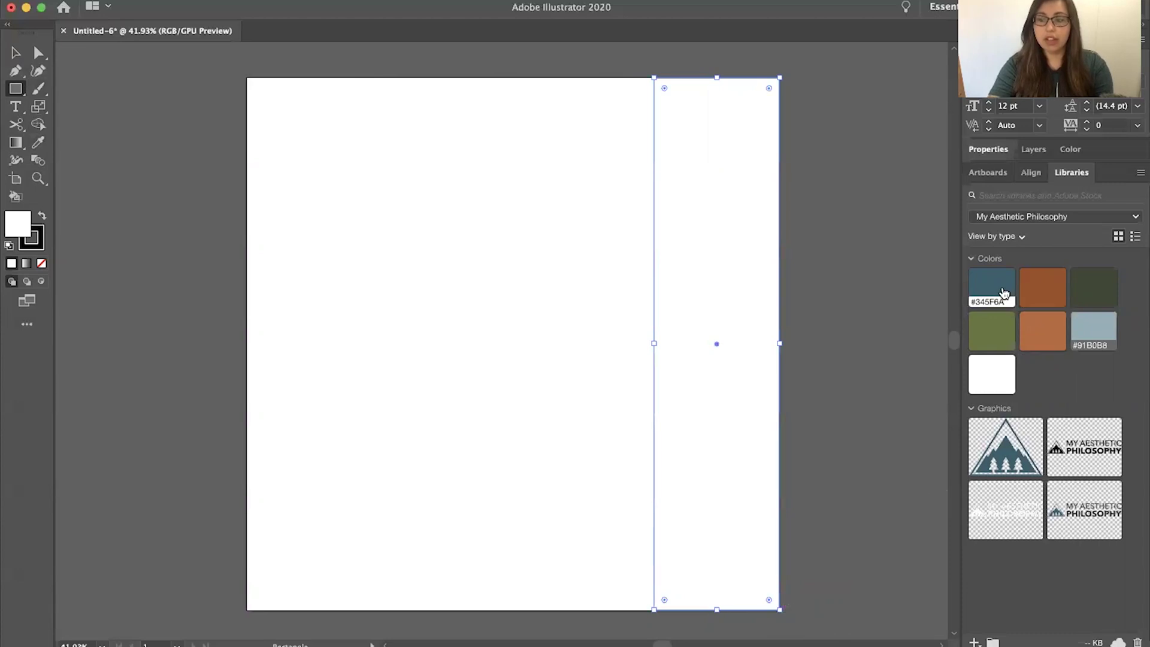
{"action": "left_click", "coordinate": [991, 288]}
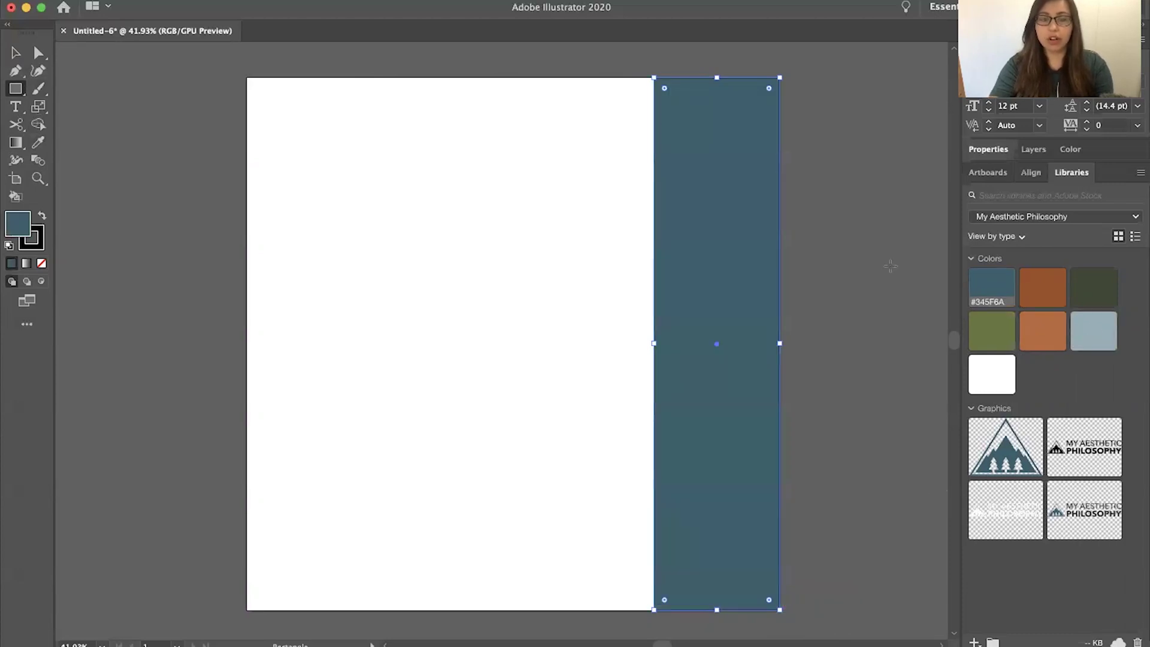
{"action": "key", "text": "t"}
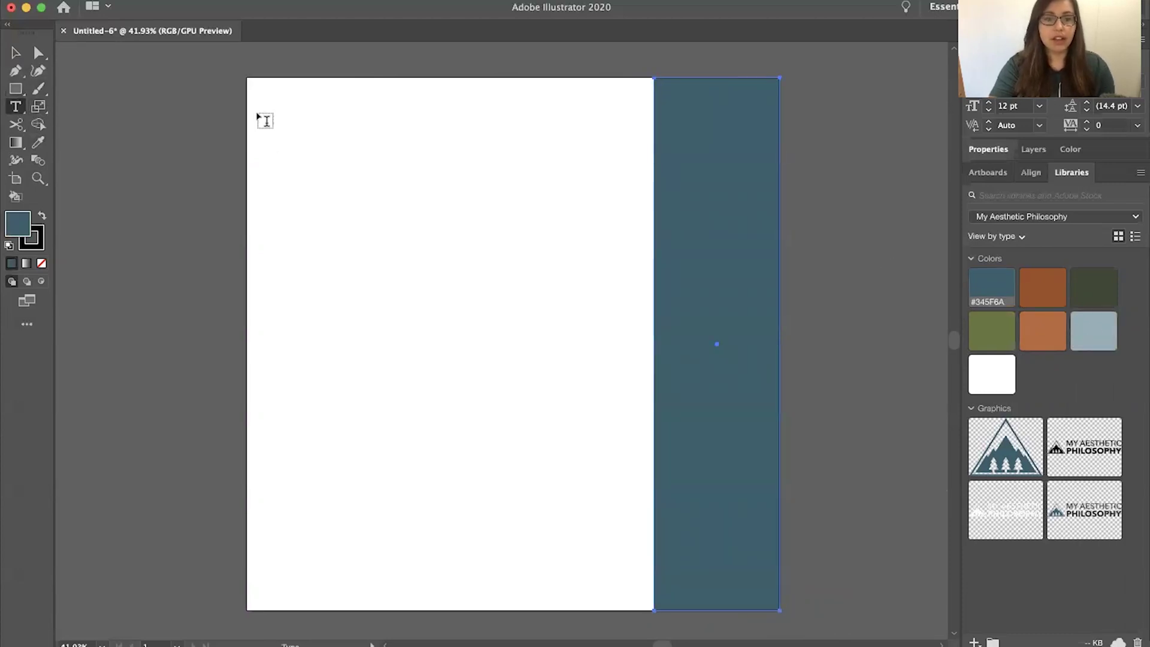
Place a text object near the top-left, set to Playfair Display Bold, with placeholder text removed
{"action": "left_click", "coordinate": [278, 157]}
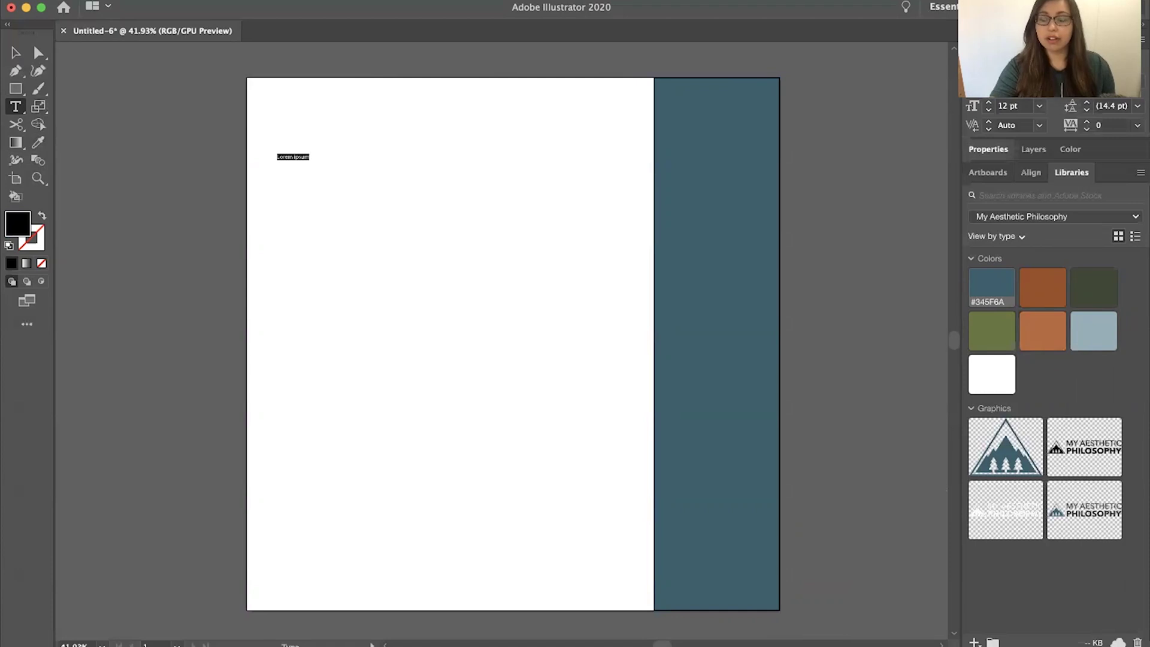
{"action": "left_click", "coordinate": [1137, 60]}
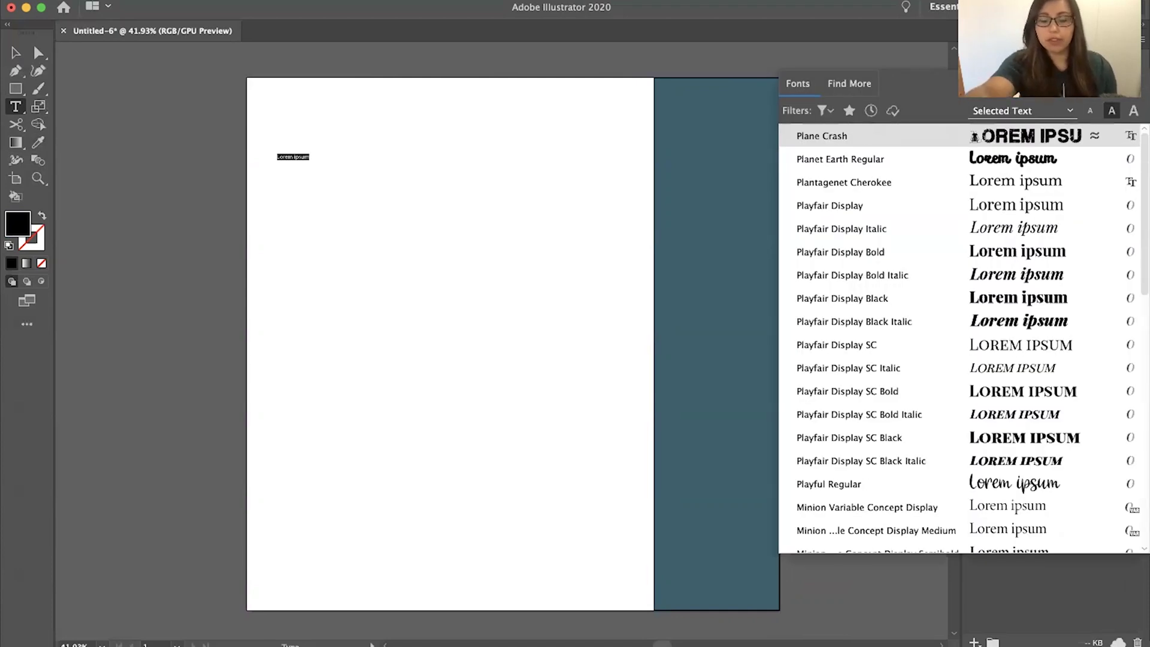
{"action": "type", "text": "in"}
{"action": "key", "text": "BackSpace"}
{"action": "key", "text": "BackSpace"}
{"action": "type", "text": "y"}
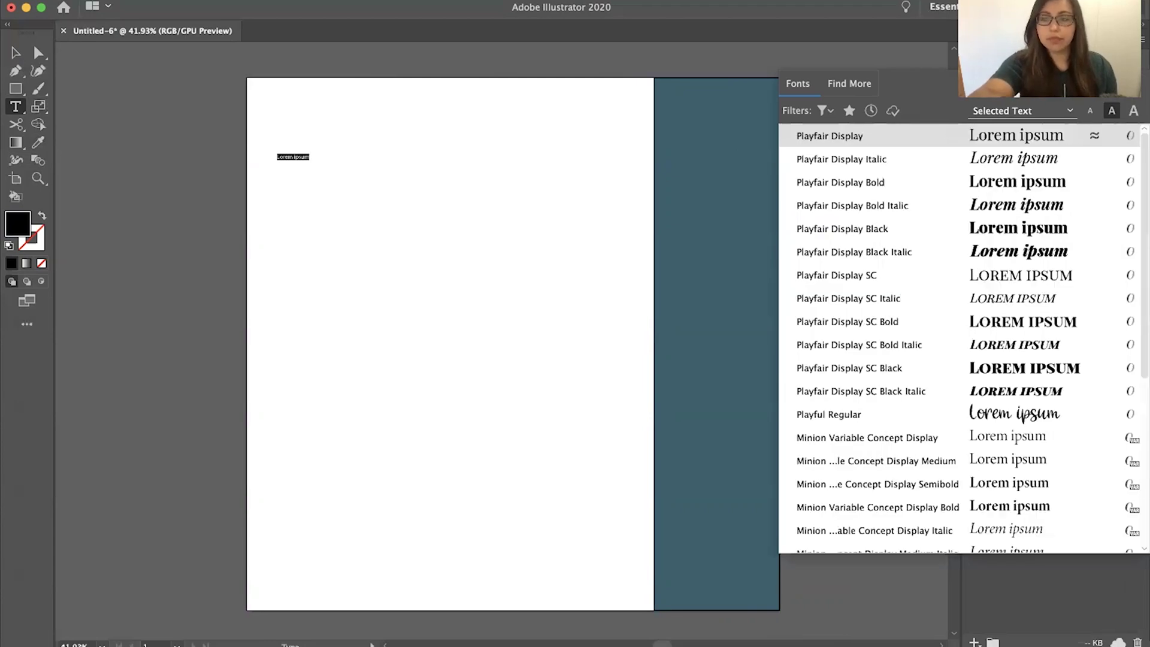
{"action": "left_click", "coordinate": [916, 184]}
{"action": "key", "text": "BackSpace"}
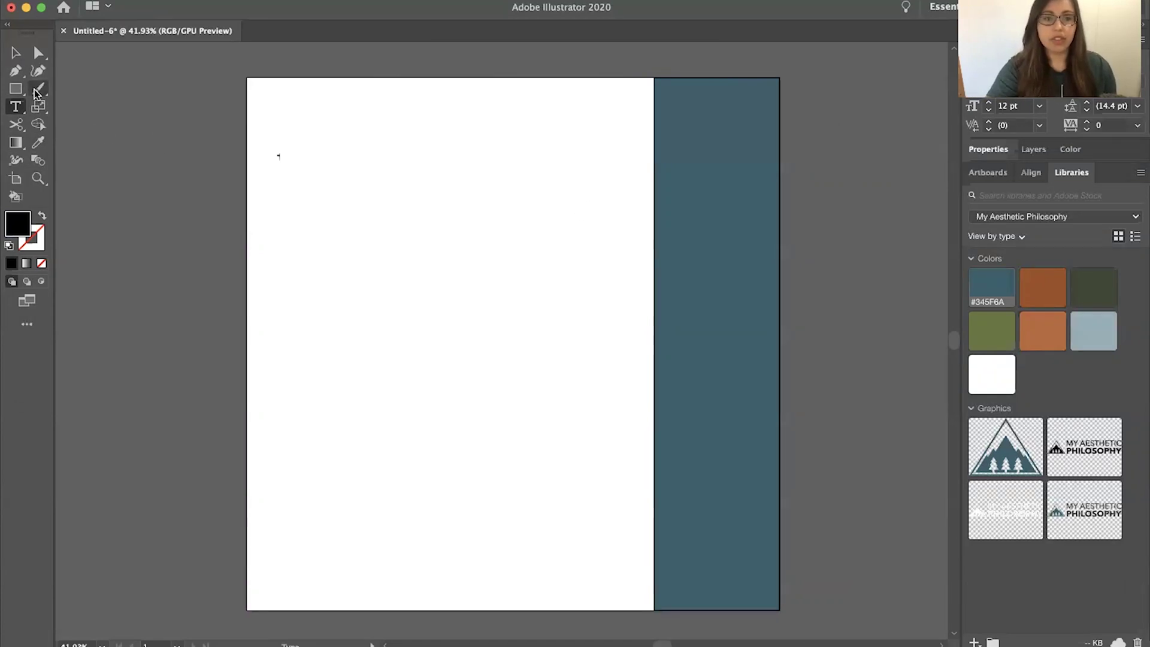
{"action": "left_click", "coordinate": [15, 54]}
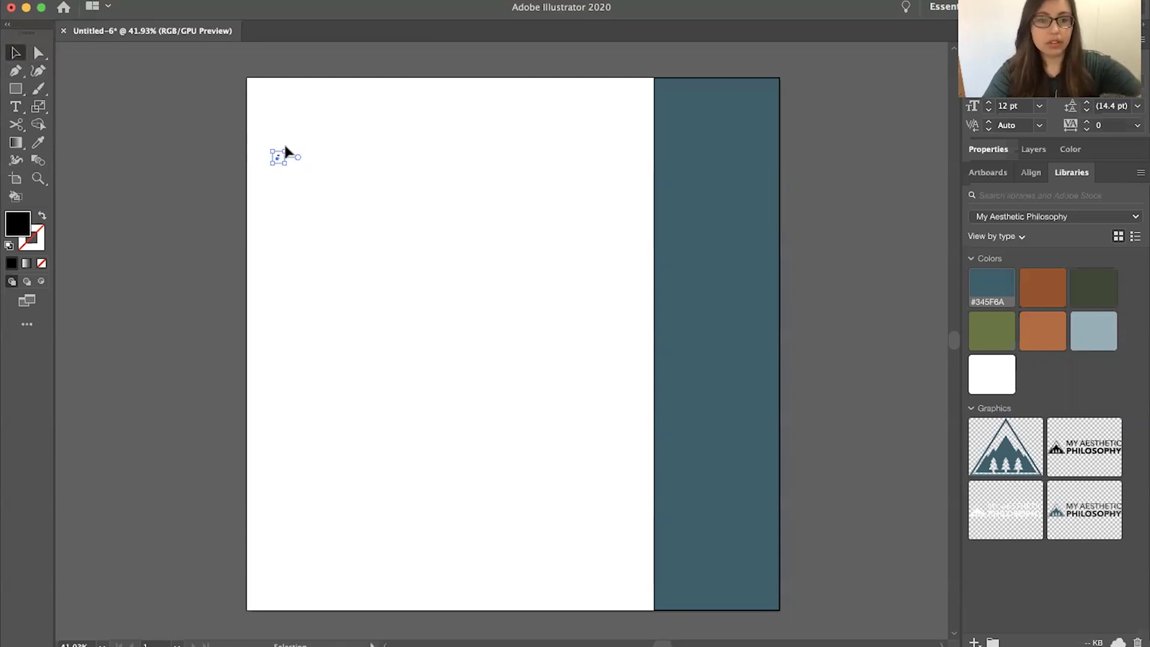
Enlarge the quote marks, move them toward the top-left, and colour them #345F6A
{"action": "left_click_drag", "start_coordinate": [285, 149], "coordinate": [257, 413]}
{"action": "scroll", "coordinate": [258, 413], "scroll_direction": "down", "scroll_amount": 10}
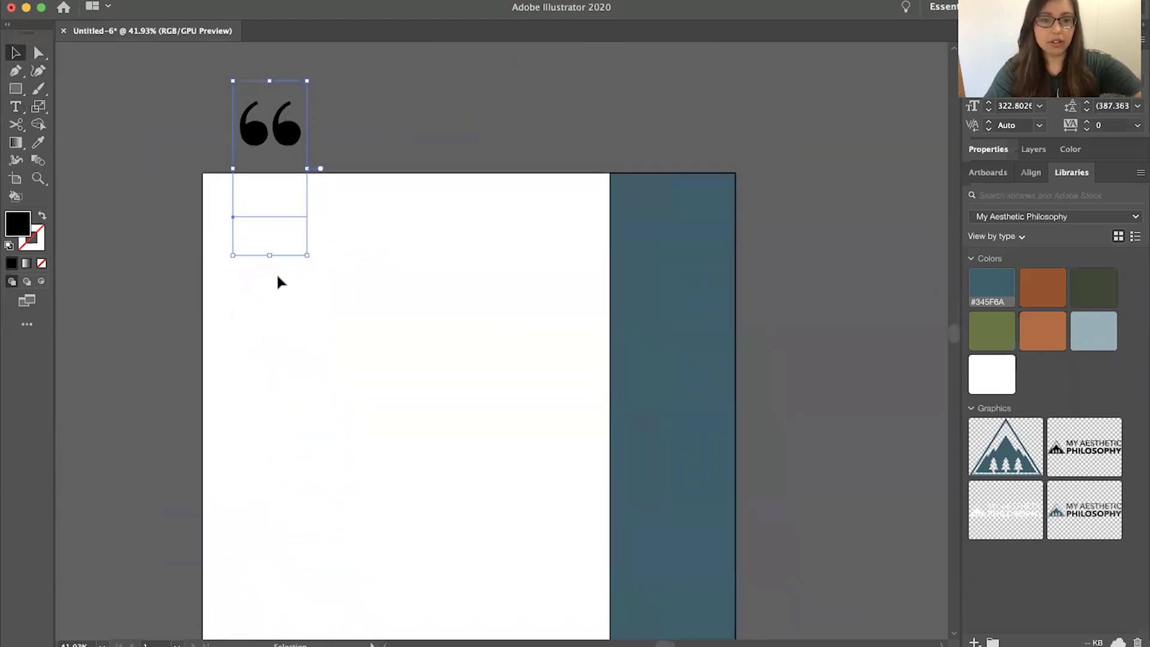
{"action": "left_click_drag", "start_coordinate": [308, 257], "coordinate": [437, 457]}
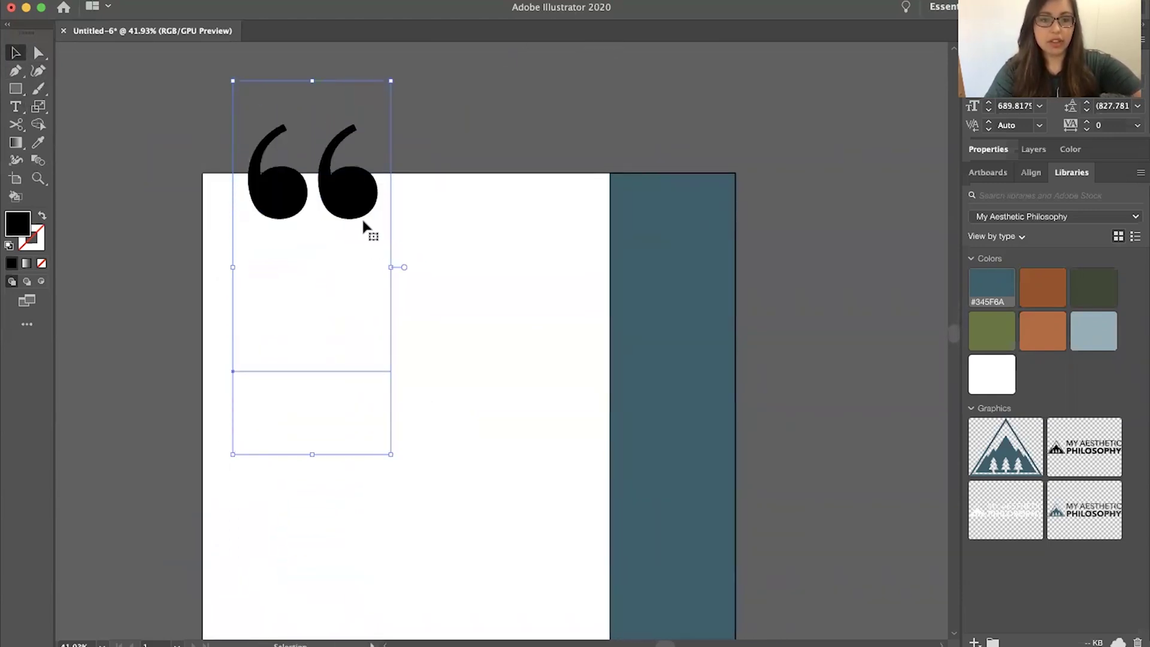
{"action": "left_click_drag", "start_coordinate": [357, 204], "coordinate": [303, 289]}
{"action": "scroll", "coordinate": [372, 420], "scroll_direction": "down", "scroll_amount": 2}
{"action": "left_click_drag", "start_coordinate": [338, 480], "coordinate": [358, 561]}
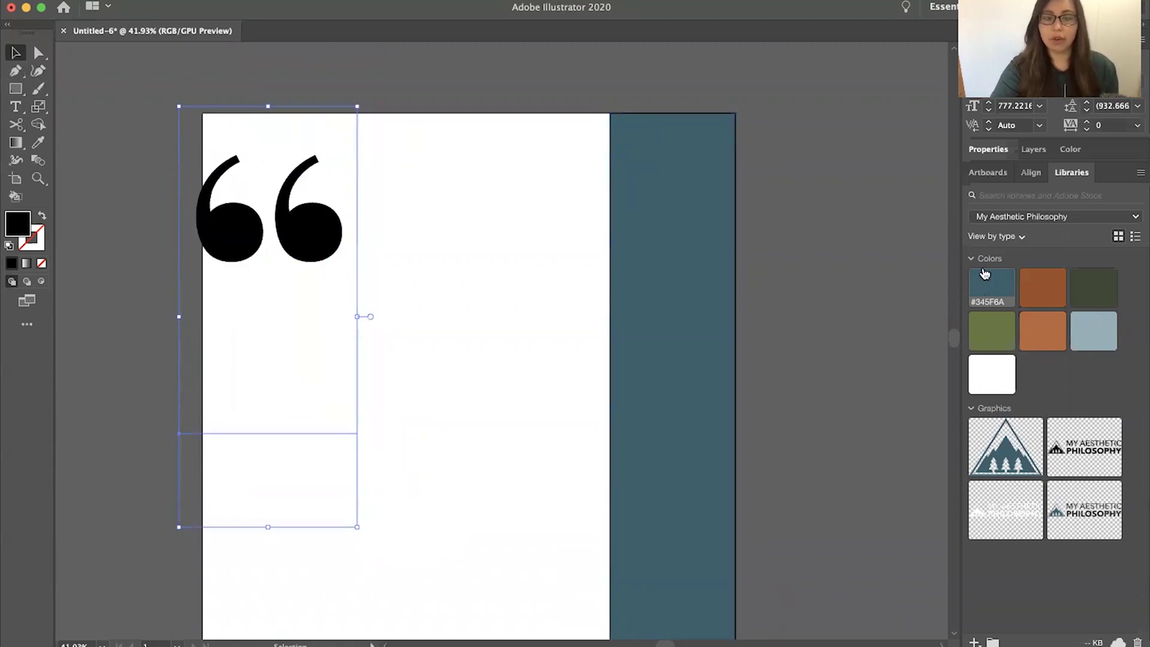
{"action": "left_click", "coordinate": [985, 278]}
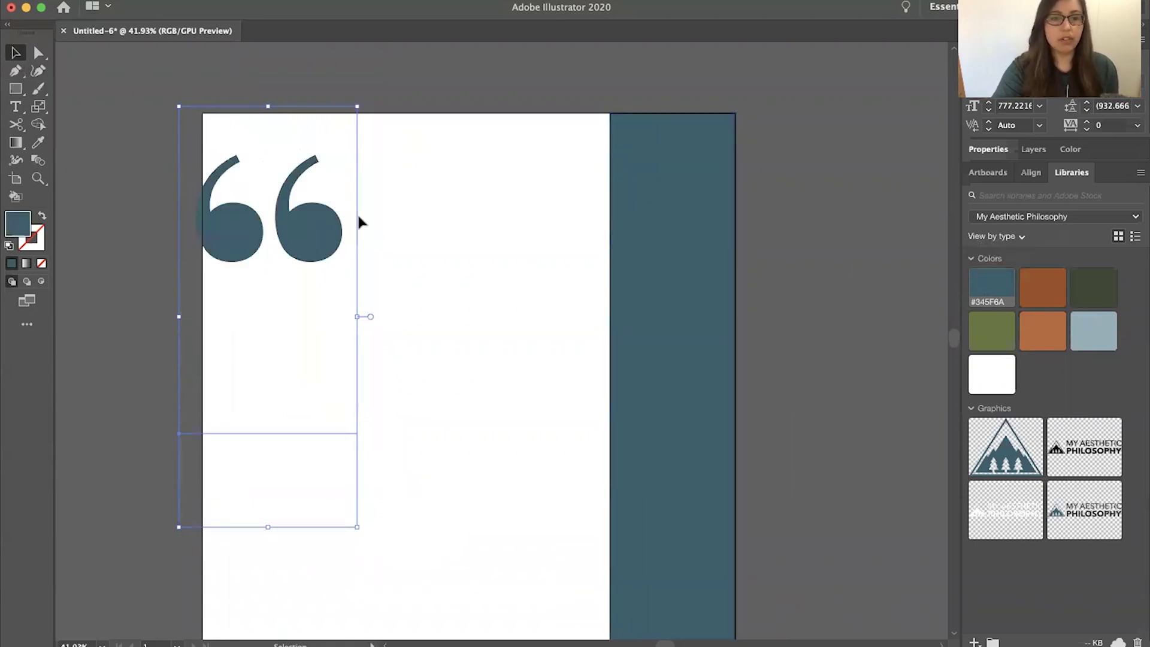
Convert the quote marks to outlines, then enlarge them slightly and move them up
{"action": "right_click", "coordinate": [303, 240]}
{"action": "left_click", "coordinate": [182, 346]}
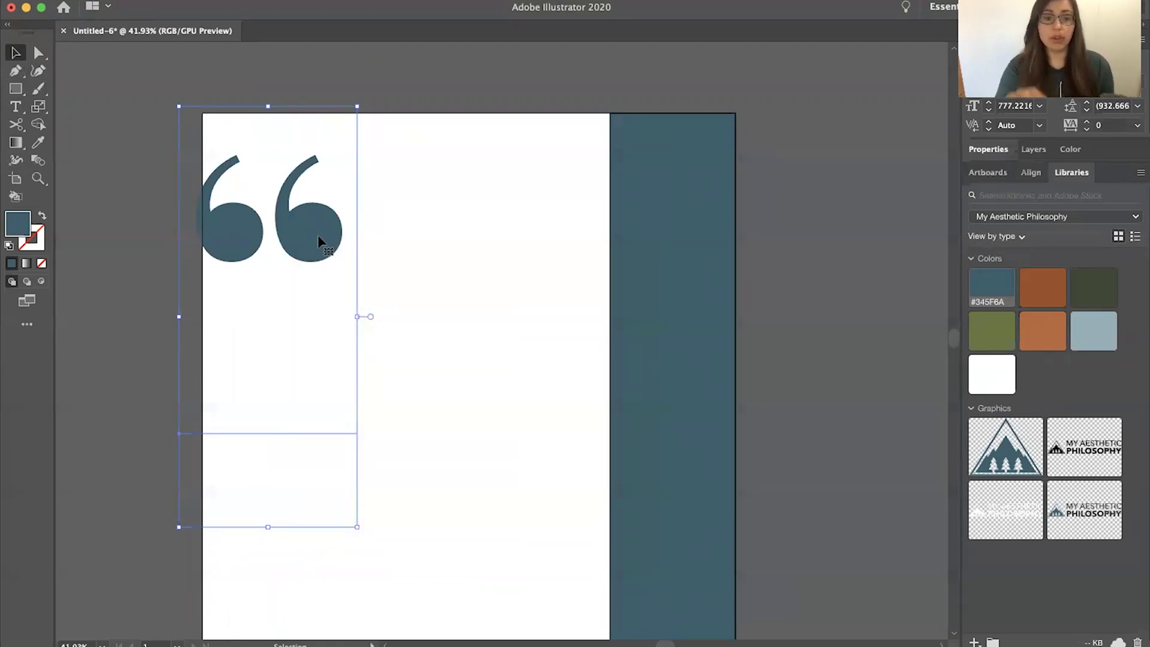
{"action": "right_click", "coordinate": [320, 242]}
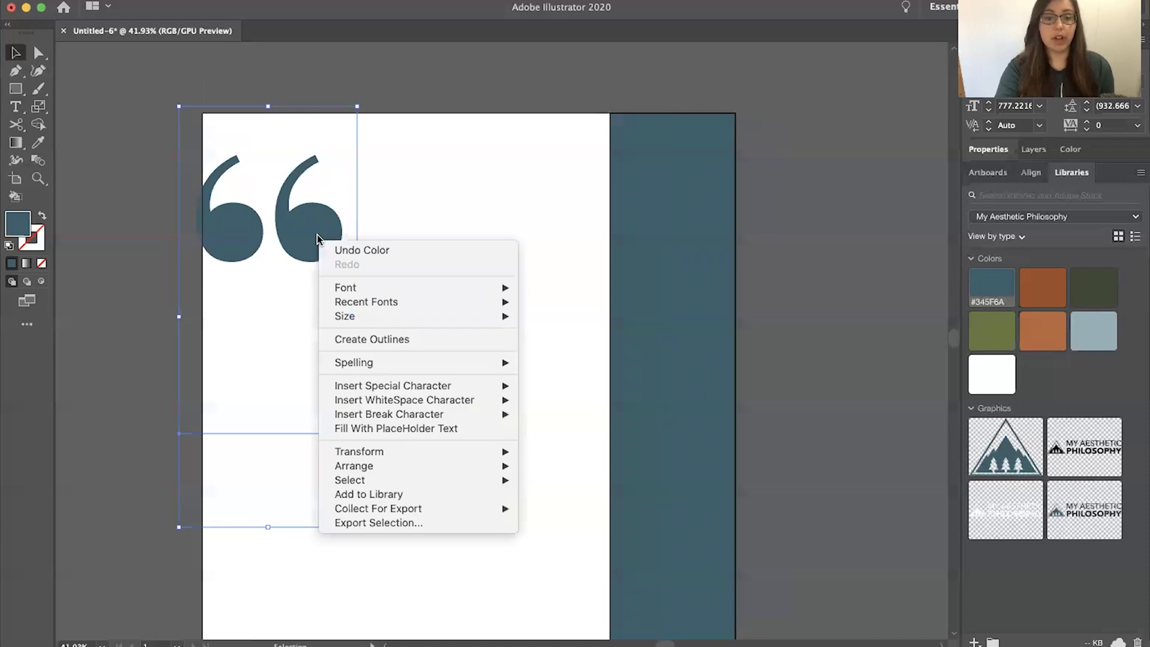
{"action": "left_click", "coordinate": [358, 340]}
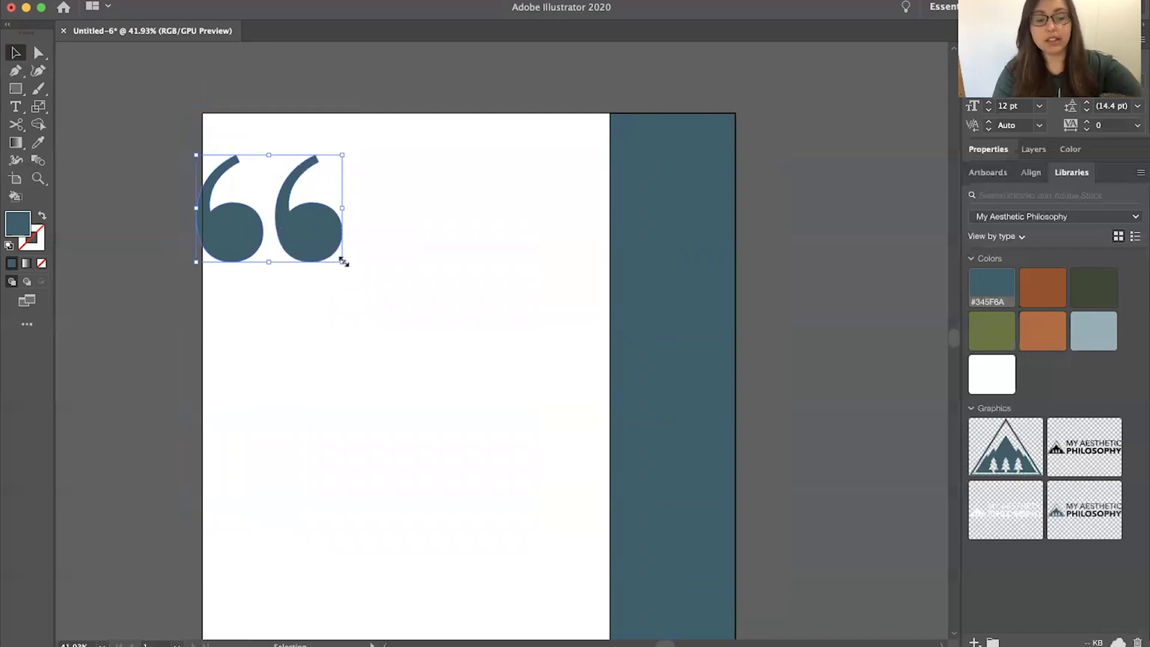
{"action": "mouse_move", "coordinate": [342, 262]}
{"action": "left_mouse_down"}
{"action": "mouse_move", "coordinate": [374, 290]}
{"action": "mouse_move", "coordinate": [328, 246]}
{"action": "left_mouse_up"}
{"action": "left_click", "coordinate": [414, 296]}
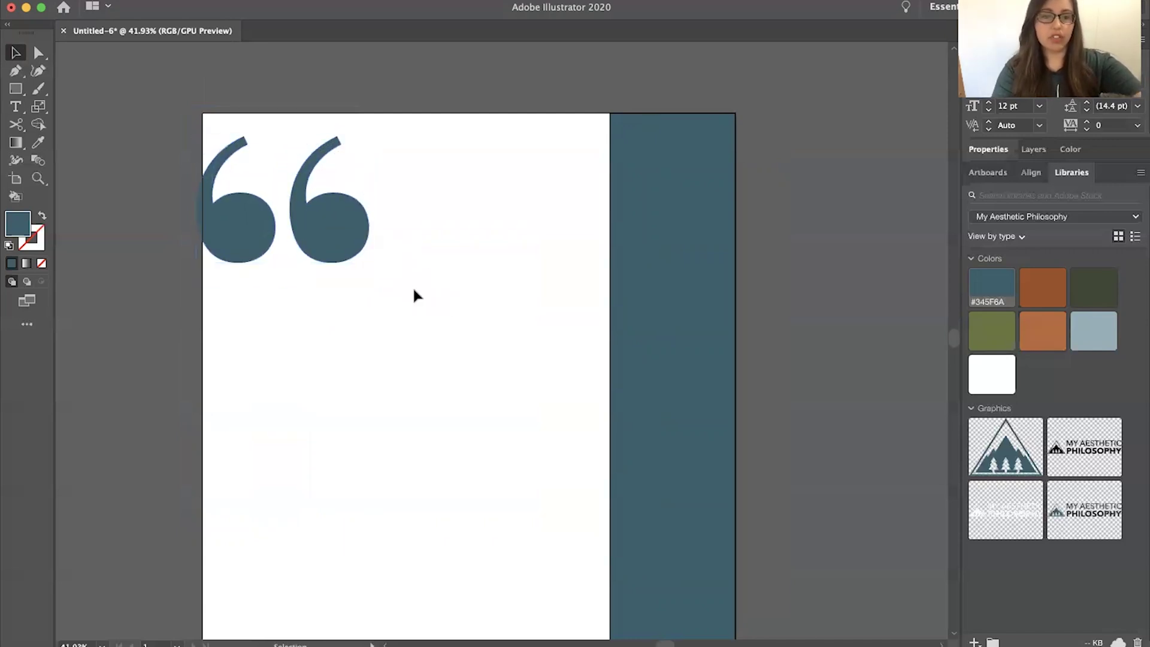
Nudge the blue strip slightly into place
{"action": "scroll", "coordinate": [417, 295], "scroll_direction": "down", "scroll_amount": 2}
{"action": "scroll", "coordinate": [417, 295], "scroll_direction": "right", "scroll_amount": 2}
{"action": "scroll", "coordinate": [417, 296], "scroll_direction": "down", "scroll_amount": 2}
{"action": "scroll", "coordinate": [417, 295], "scroll_direction": "up", "scroll_amount": 2}
{"action": "left_click", "coordinate": [595, 296]}
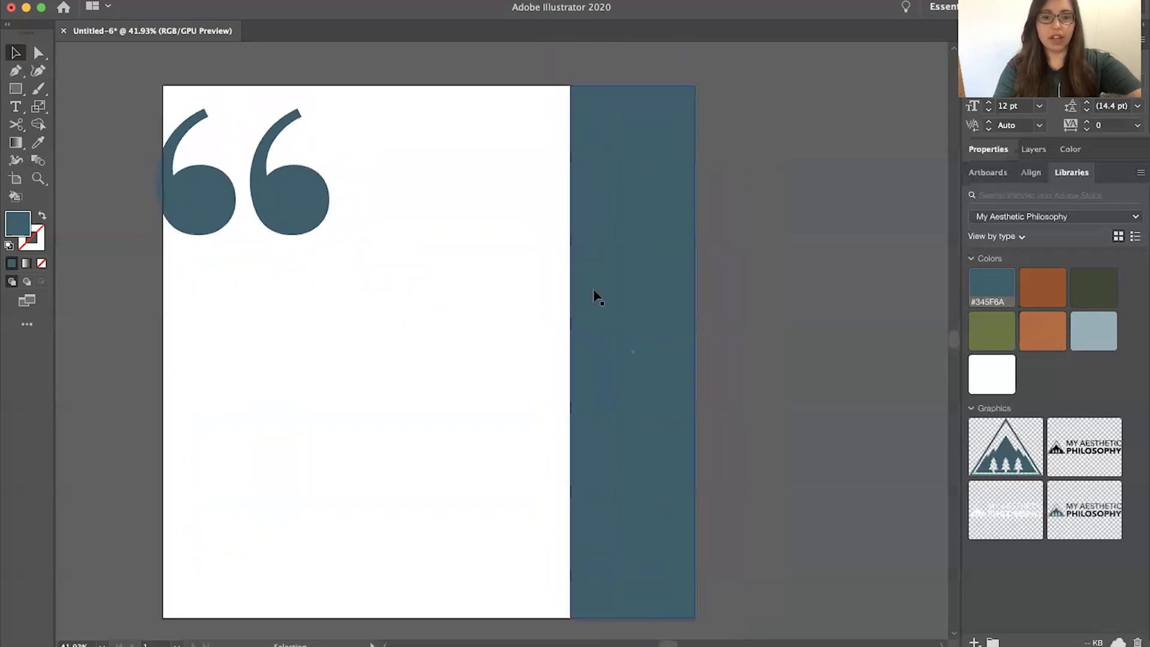
{"action": "left_click_drag", "start_coordinate": [578, 352], "coordinate": [571, 355]}
{"action": "left_click", "coordinate": [414, 351]}
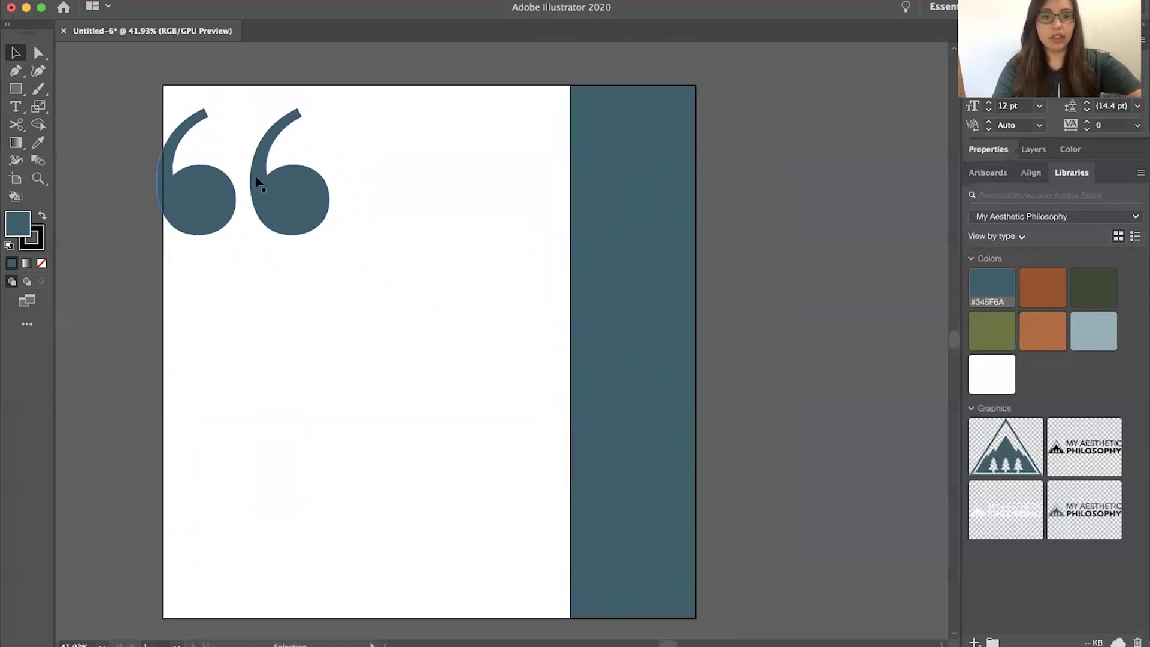
Add a 64 pt text frame below the quote marks reading 'Everything you see is designed. Therefore, design is everything.'
{"action": "left_click", "coordinate": [16, 106]}
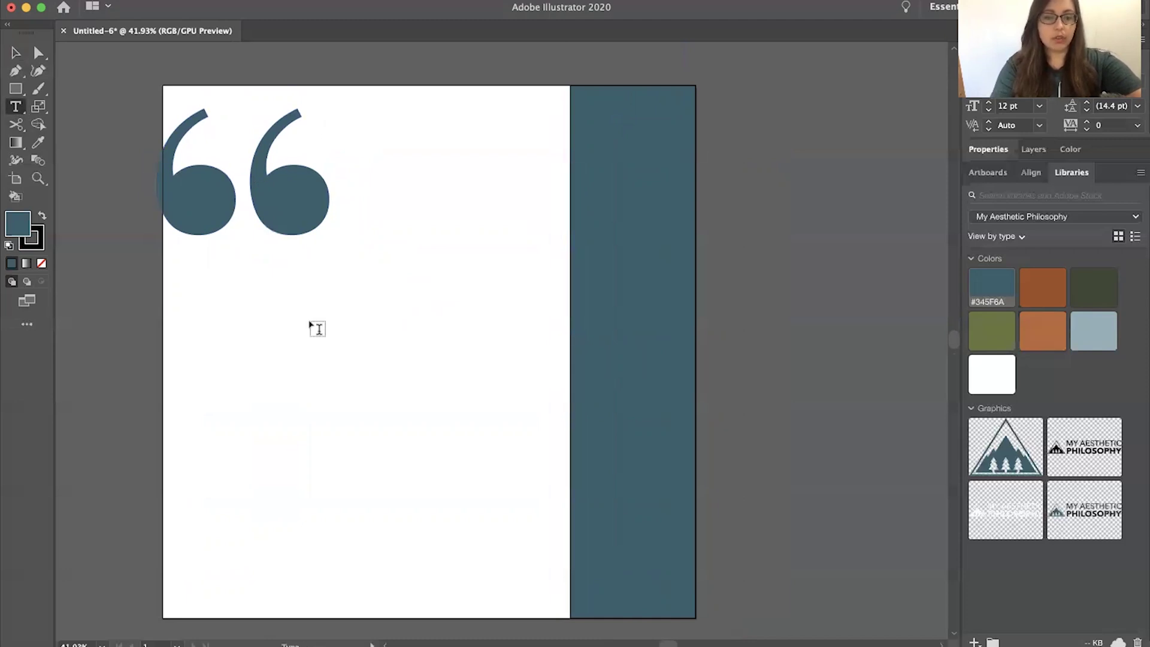
{"action": "mouse_move", "coordinate": [242, 269]}
{"action": "left_mouse_down"}
{"action": "mouse_move", "coordinate": [548, 500]}
{"action": "mouse_move", "coordinate": [565, 480]}
{"action": "left_mouse_up"}
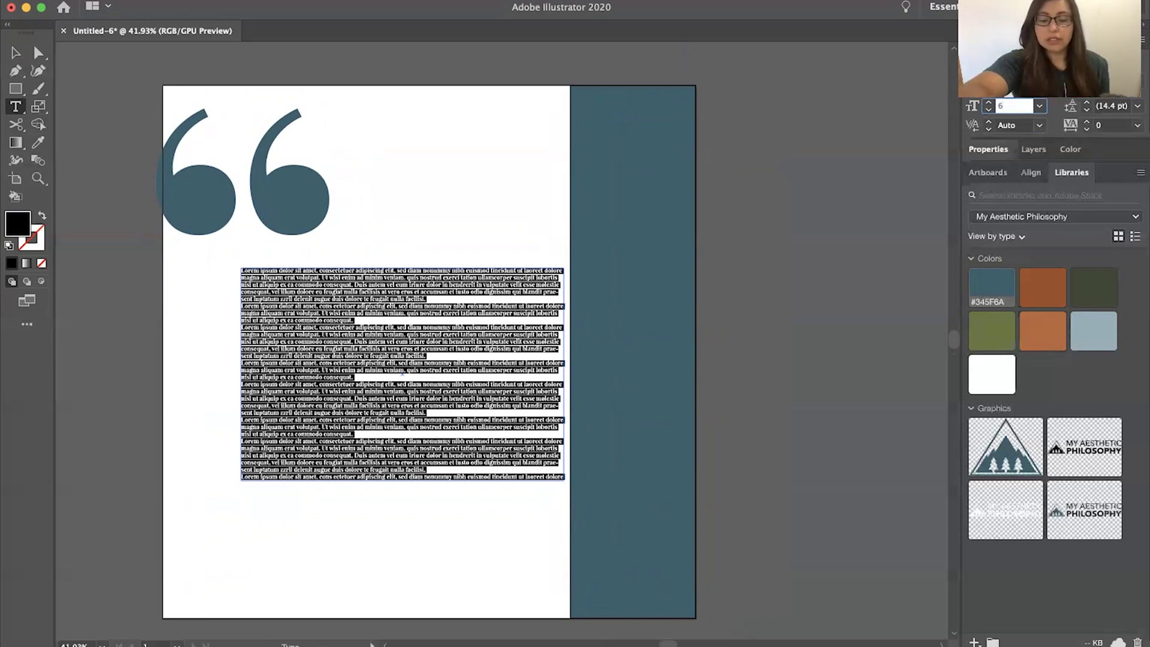
{"action": "type", "text": "4"}
{"action": "key", "text": "Return"}
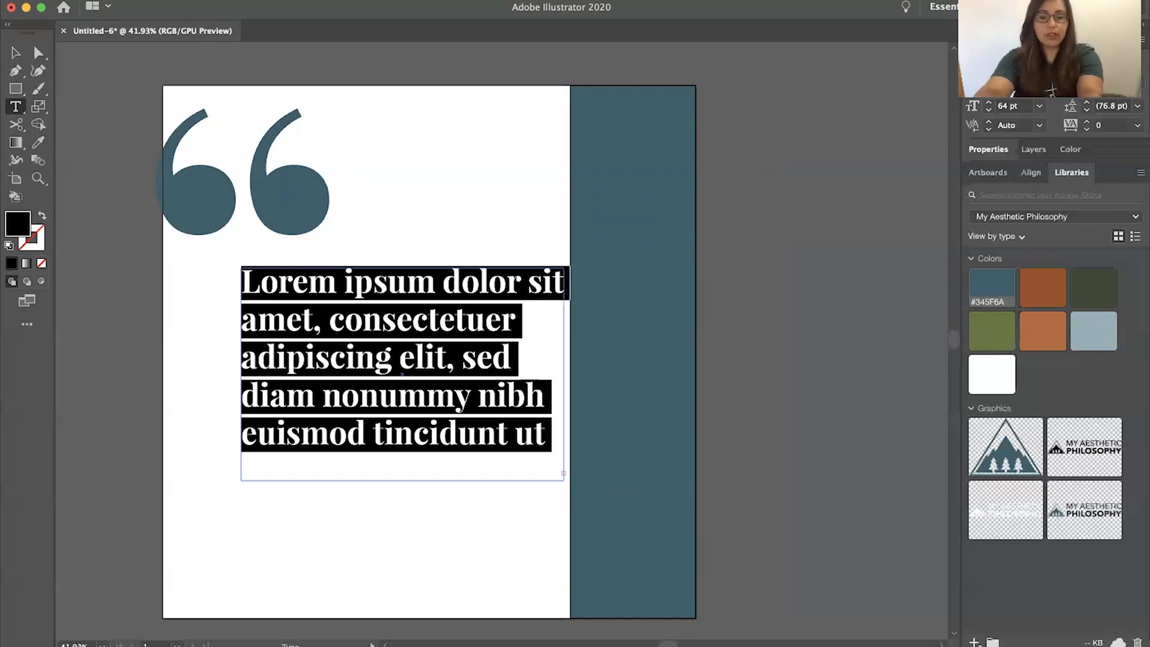
{"action": "type", "text": "Everything you"}
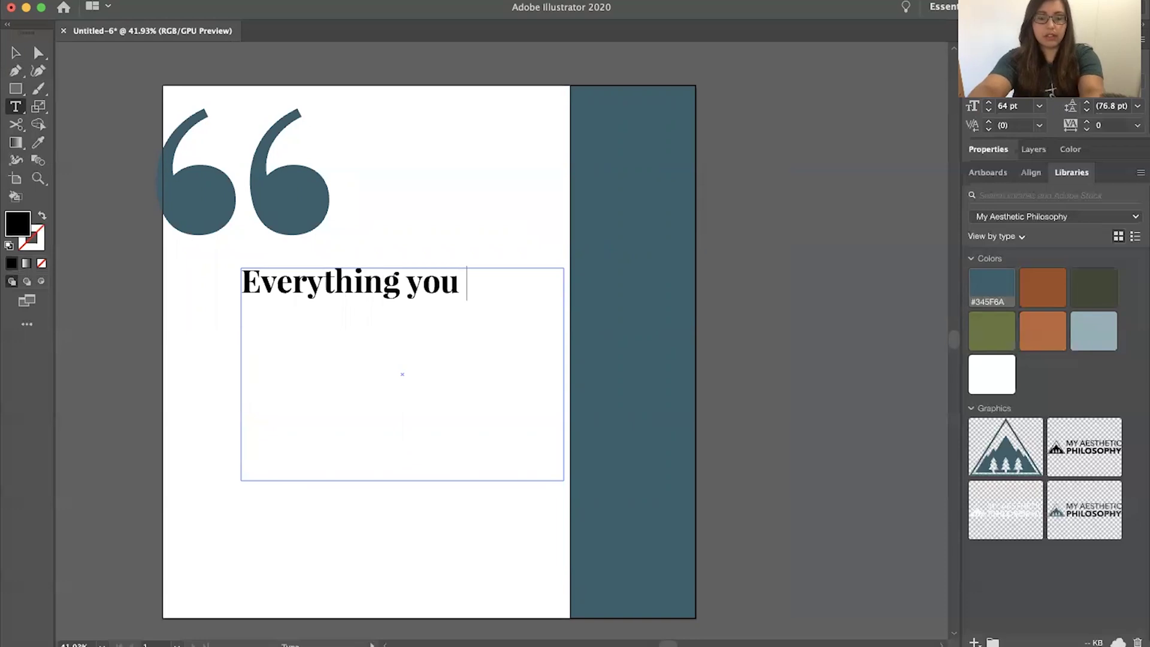
{"action": "type", "text": " see is de"}
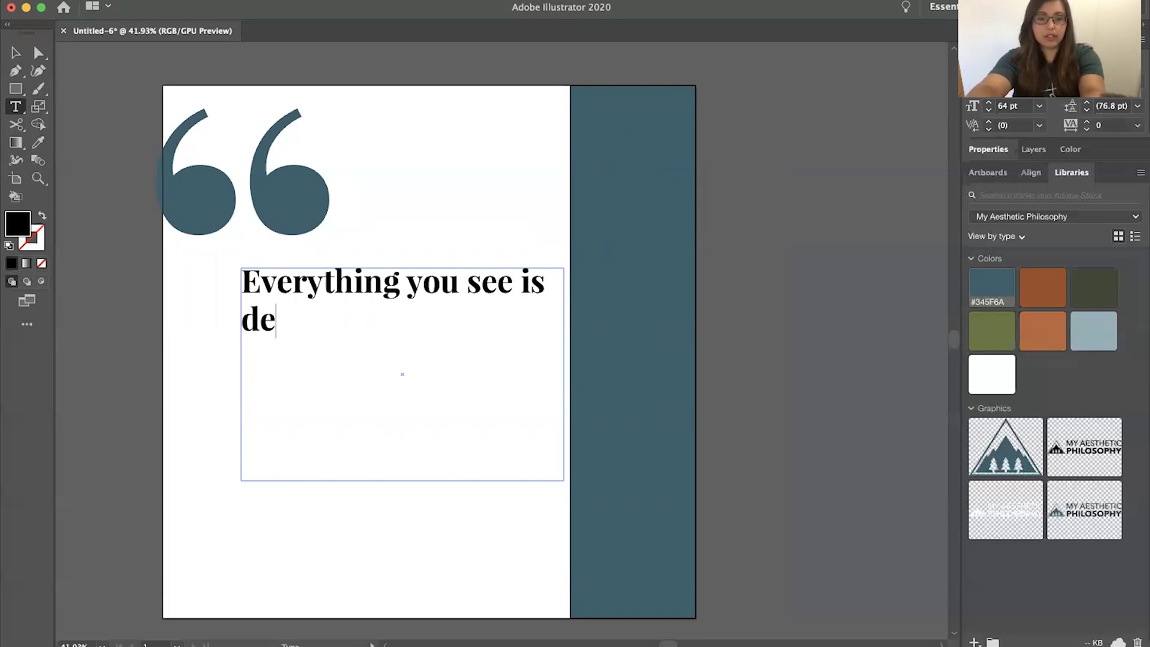
{"action": "type", "text": "signed,"}
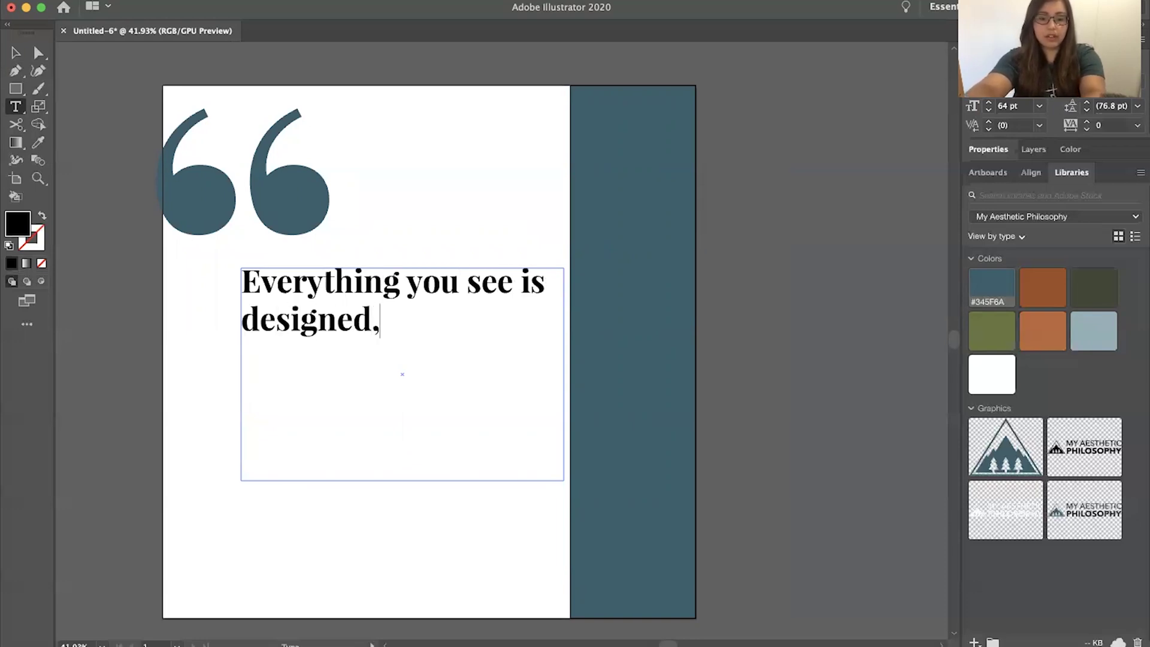
{"action": "key", "text": "BackSpace"}
{"action": "type", "text": ". There"}
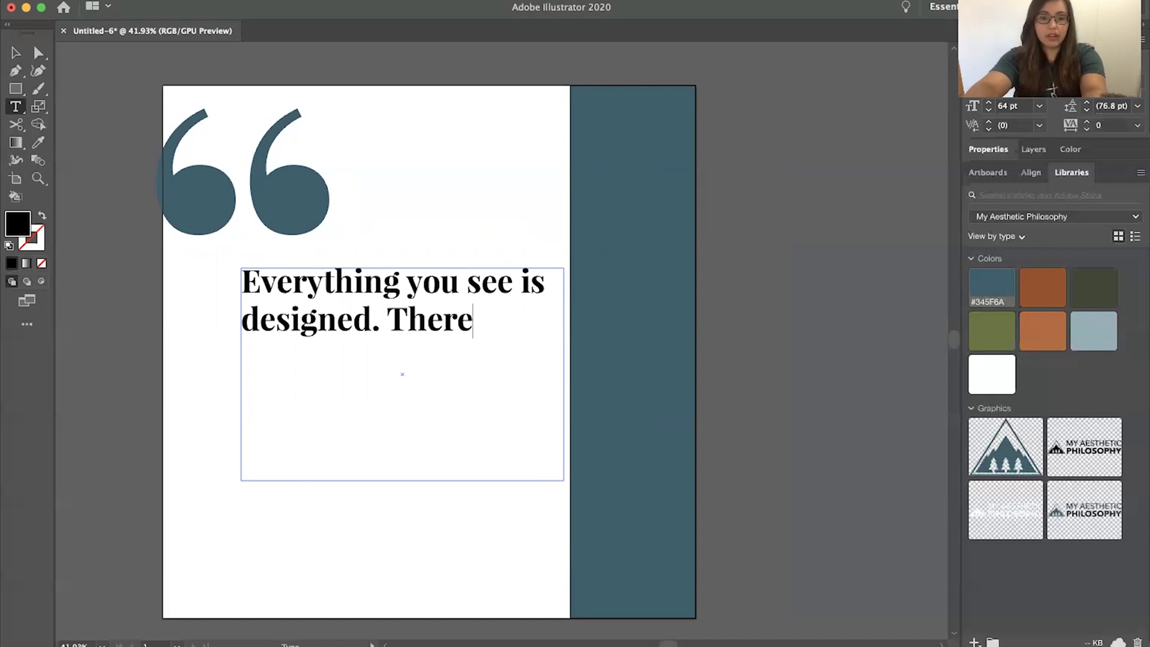
{"action": "type", "text": "fore, desig"}
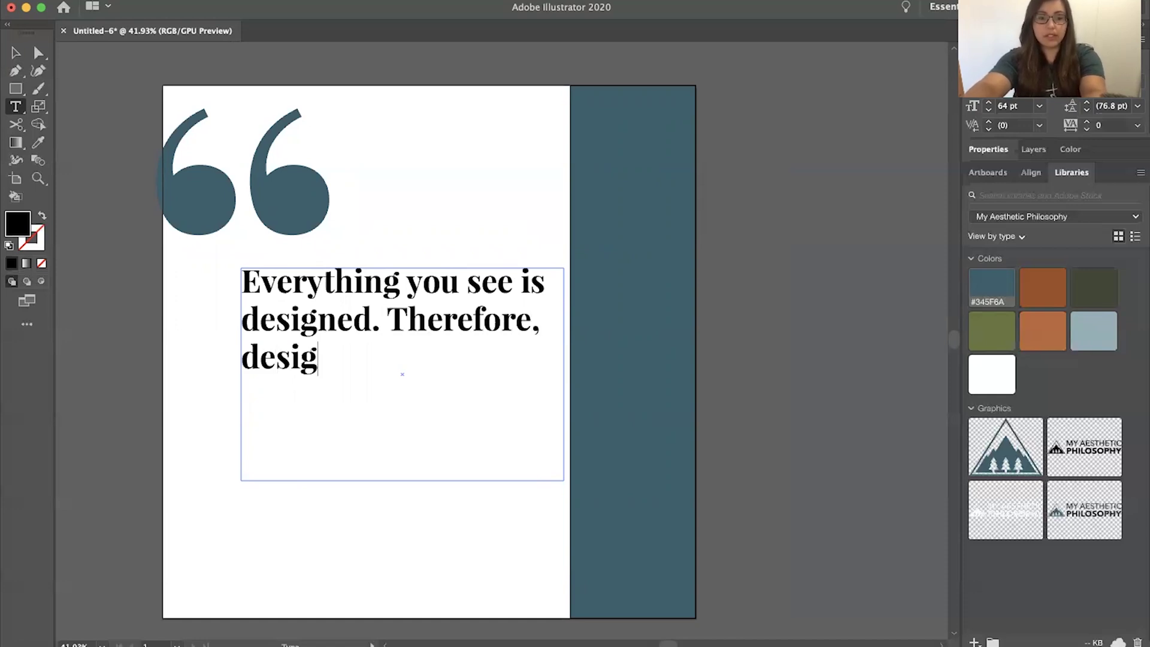
{"action": "type", "text": "n is every"}
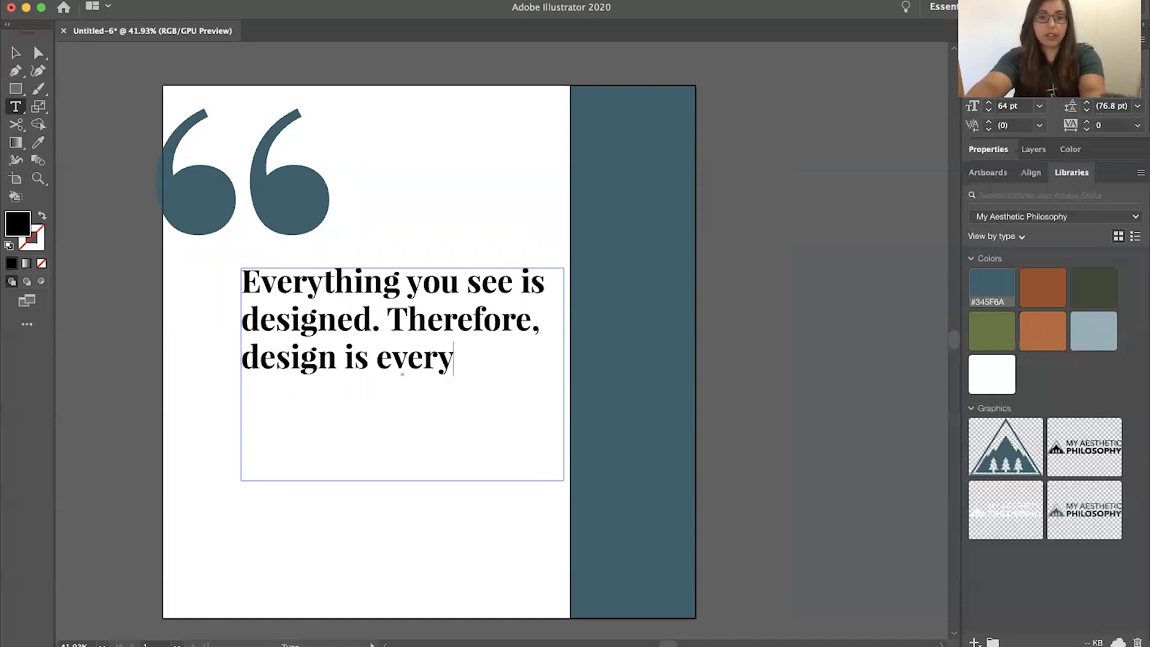
{"action": "type", "text": "thing."}
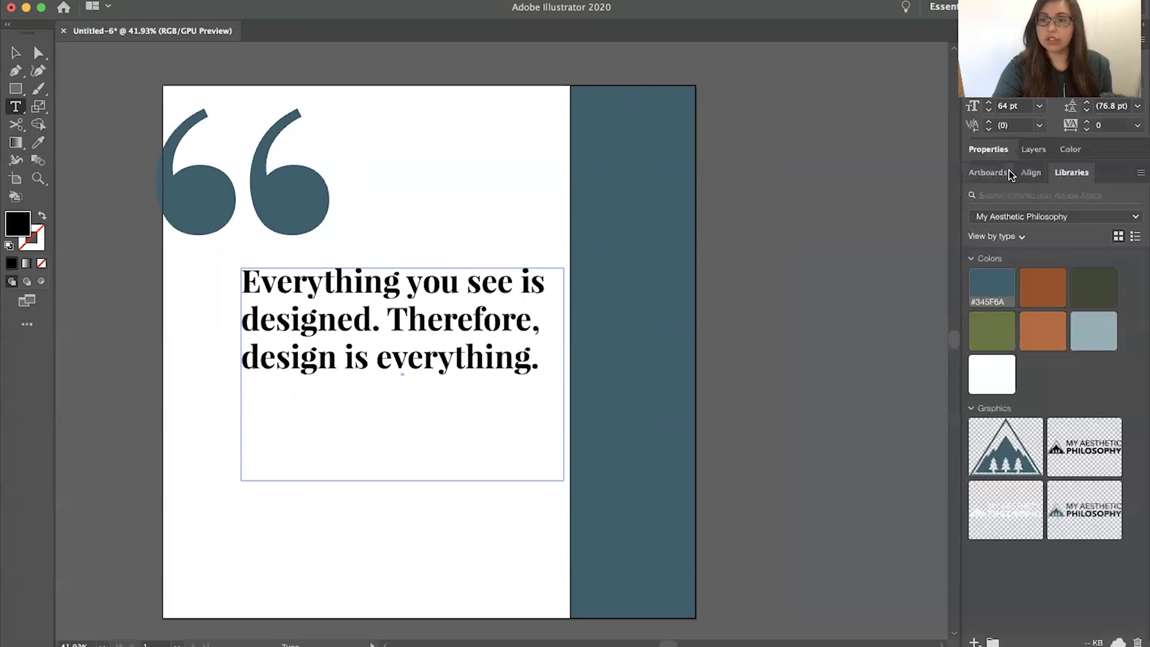
Colour the whole quote text frame light blue #91B0B8
{"action": "left_click", "coordinate": [1094, 331]}
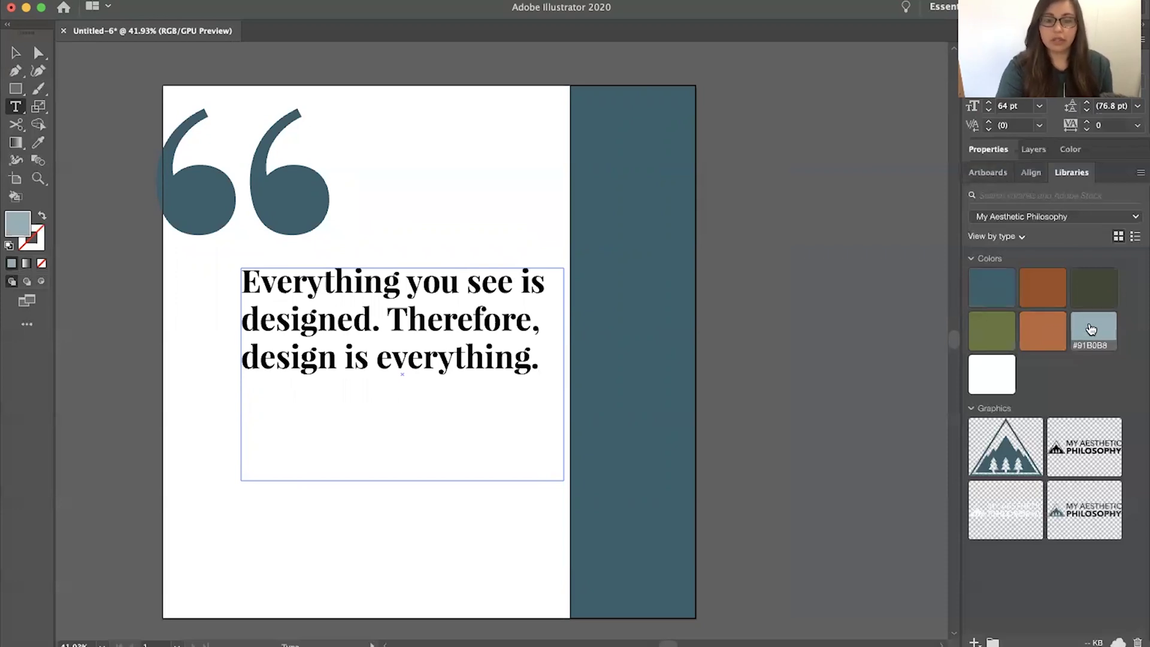
{"action": "key", "text": "Escape"}
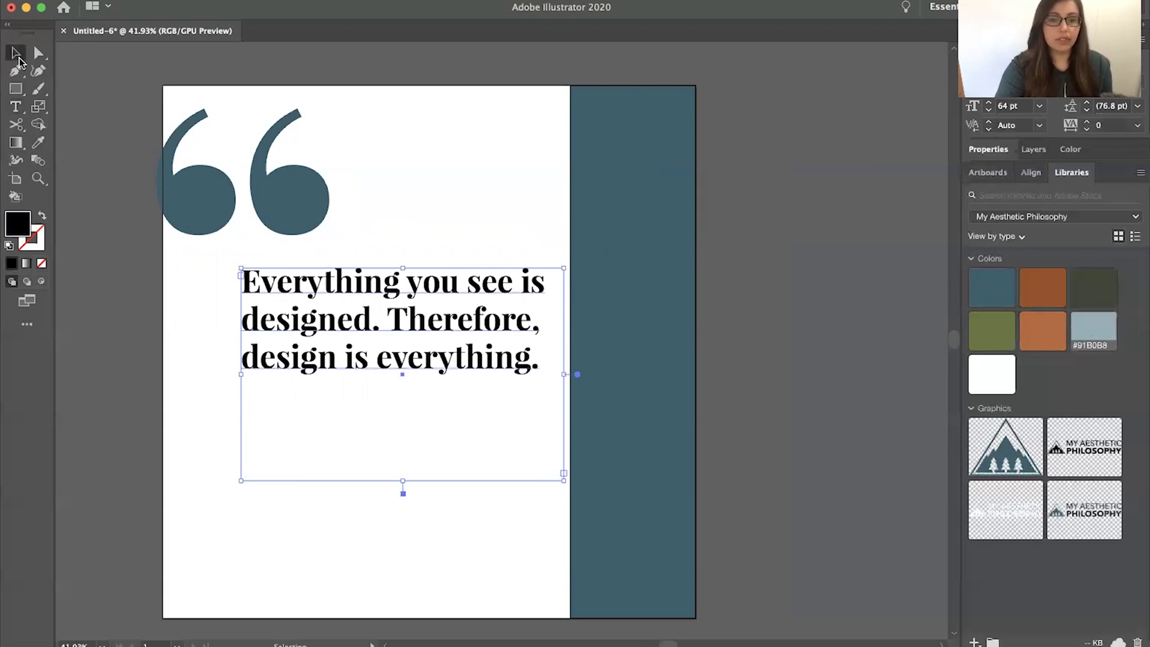
{"action": "left_click", "coordinate": [1102, 330]}
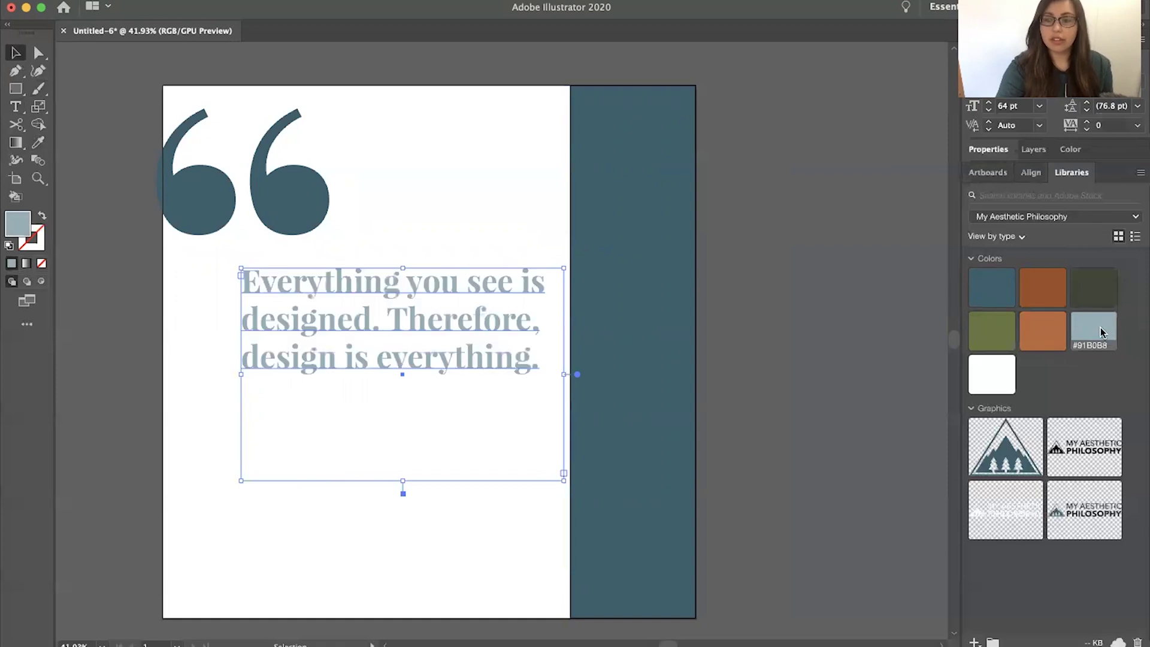
{"action": "left_click", "coordinate": [188, 429]}
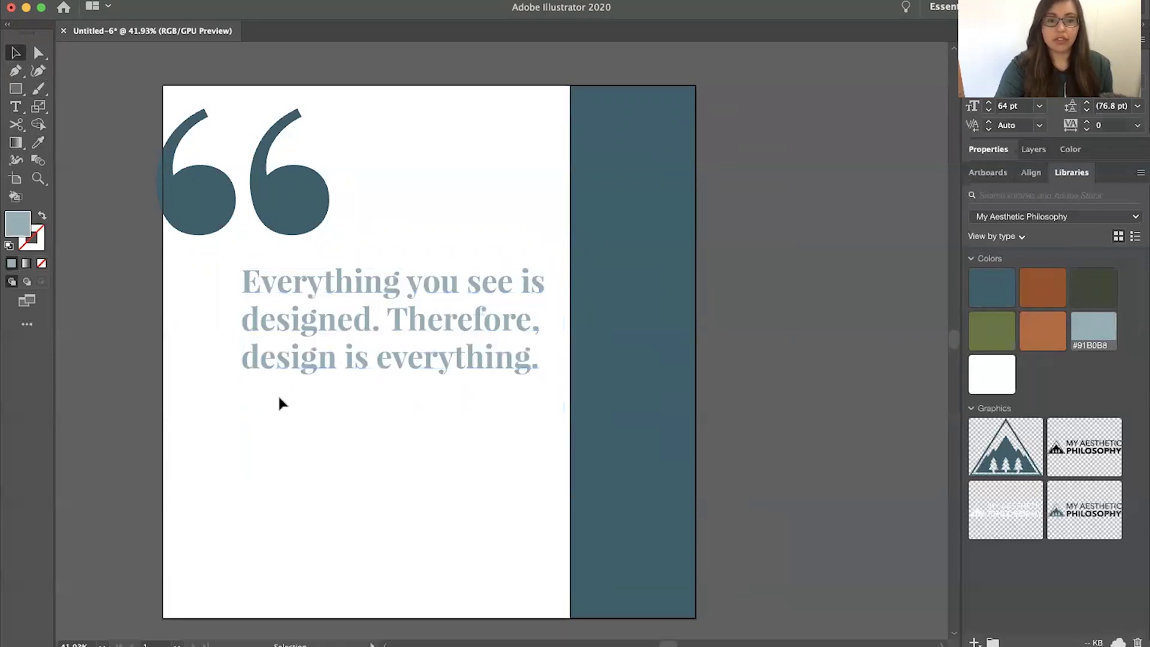
Move the quote text slightly lower beneath the quote marks
{"action": "left_click_drag", "start_coordinate": [326, 367], "coordinate": [328, 409]}
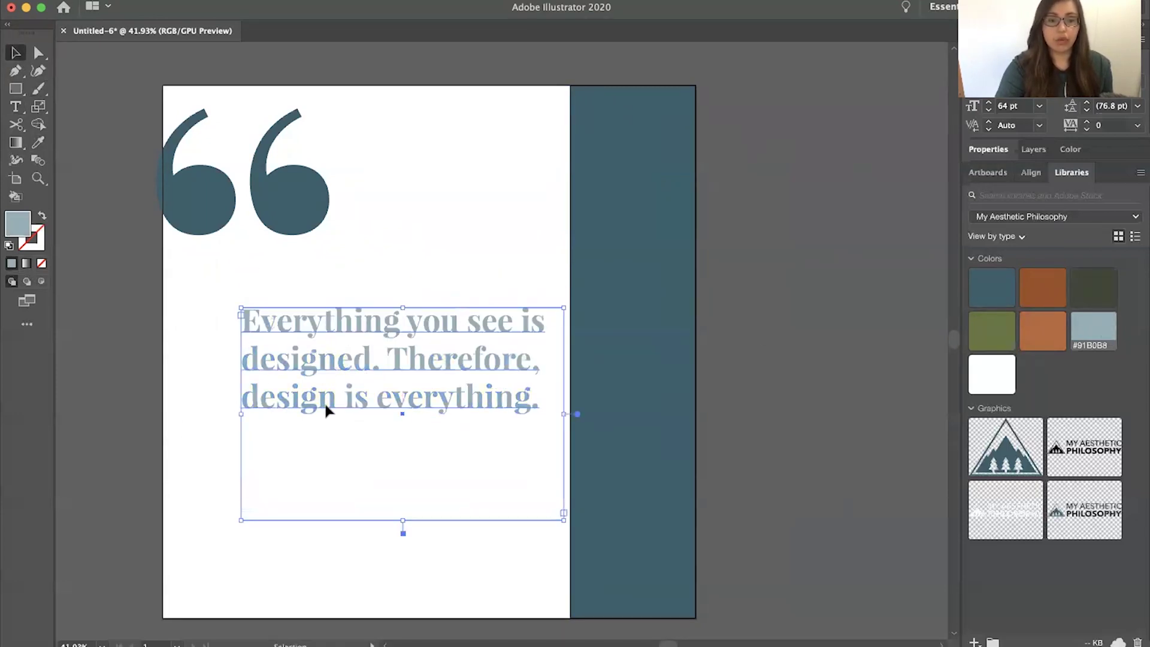
{"action": "left_click", "coordinate": [201, 403]}
{"action": "left_click", "coordinate": [311, 228]}
{"action": "left_click", "coordinate": [359, 494]}
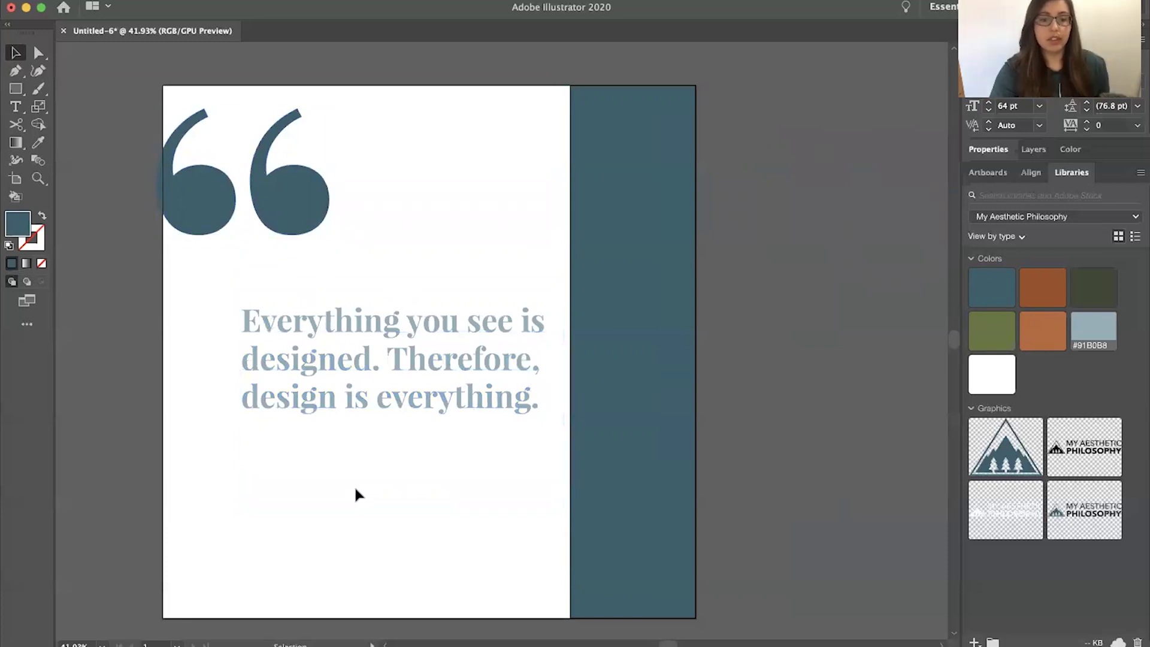
{"action": "left_click", "coordinate": [16, 106]}
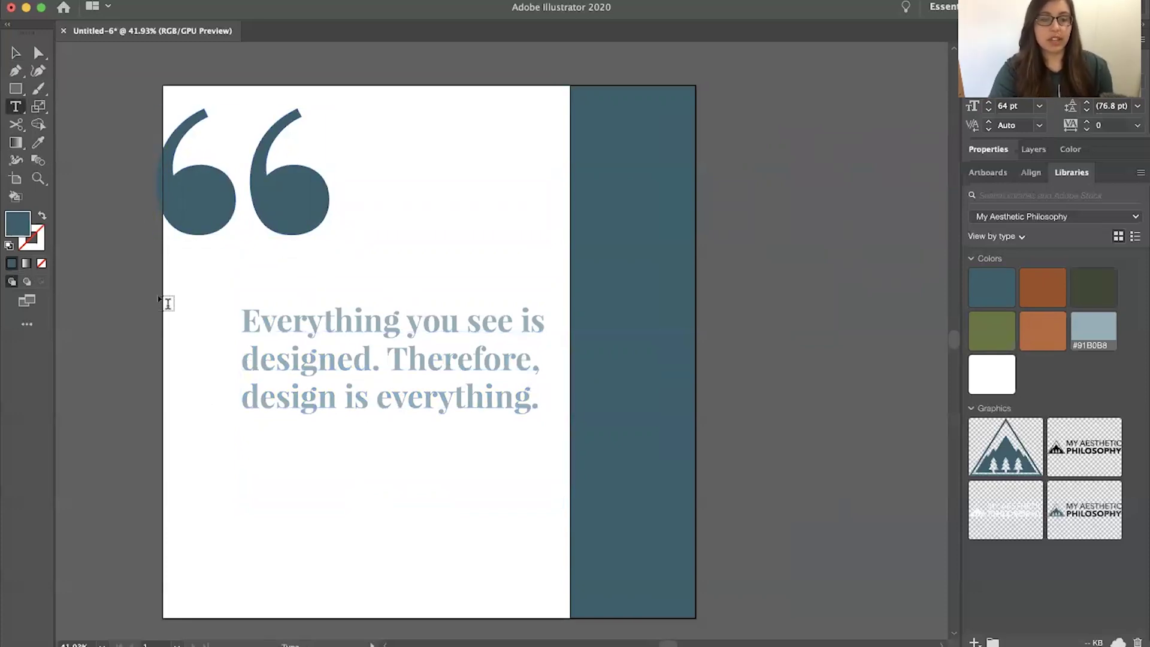
Type the author's name below the quote and align it with the quote's left edge
{"action": "left_click", "coordinate": [230, 449]}
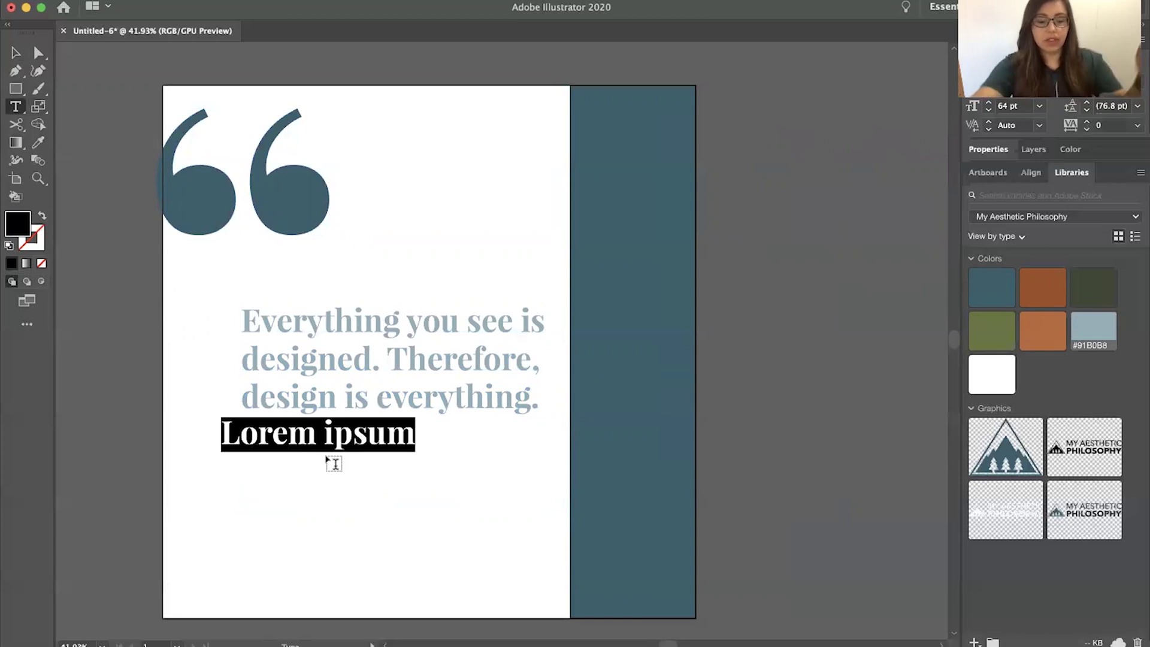
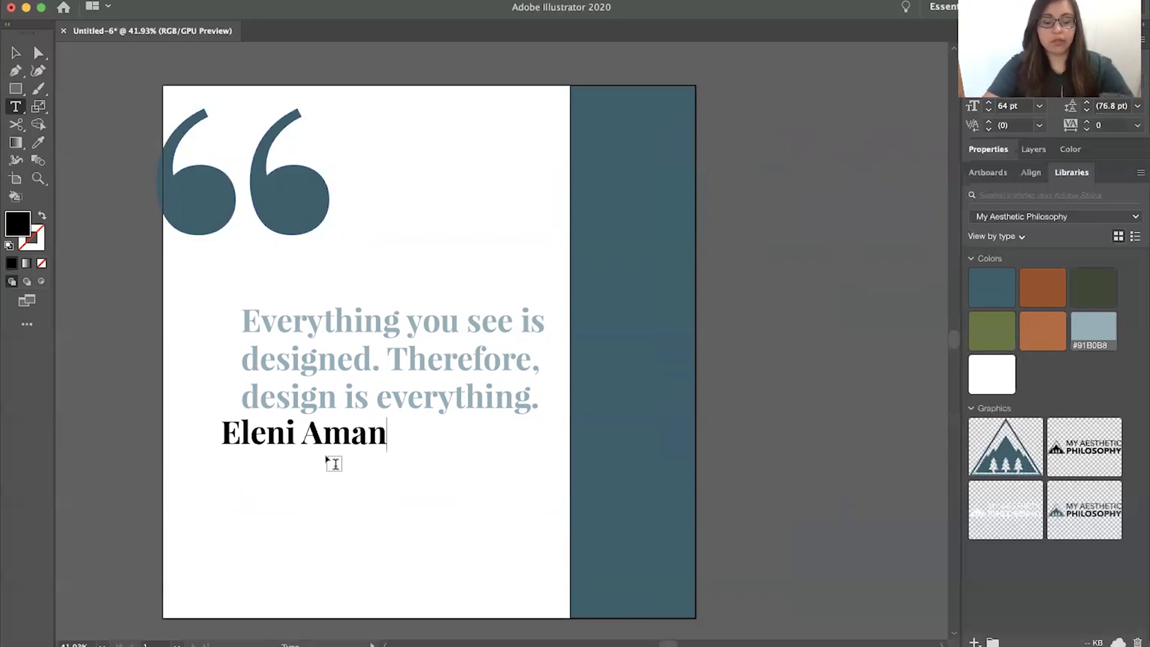
{"action": "key", "text": "Escape"}
{"action": "left_click_drag", "start_coordinate": [289, 446], "coordinate": [308, 453]}
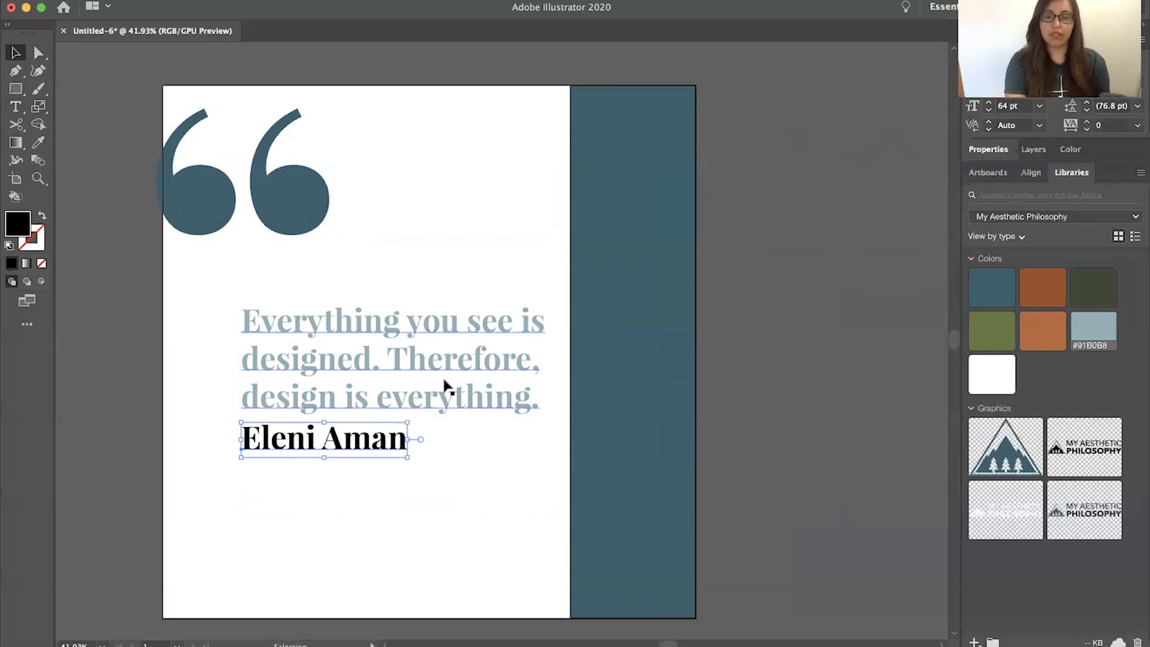
Style the author's name in light blue #91B0B8 Raleway at 49 pt and nudge it up
{"action": "left_click", "coordinate": [1097, 337]}
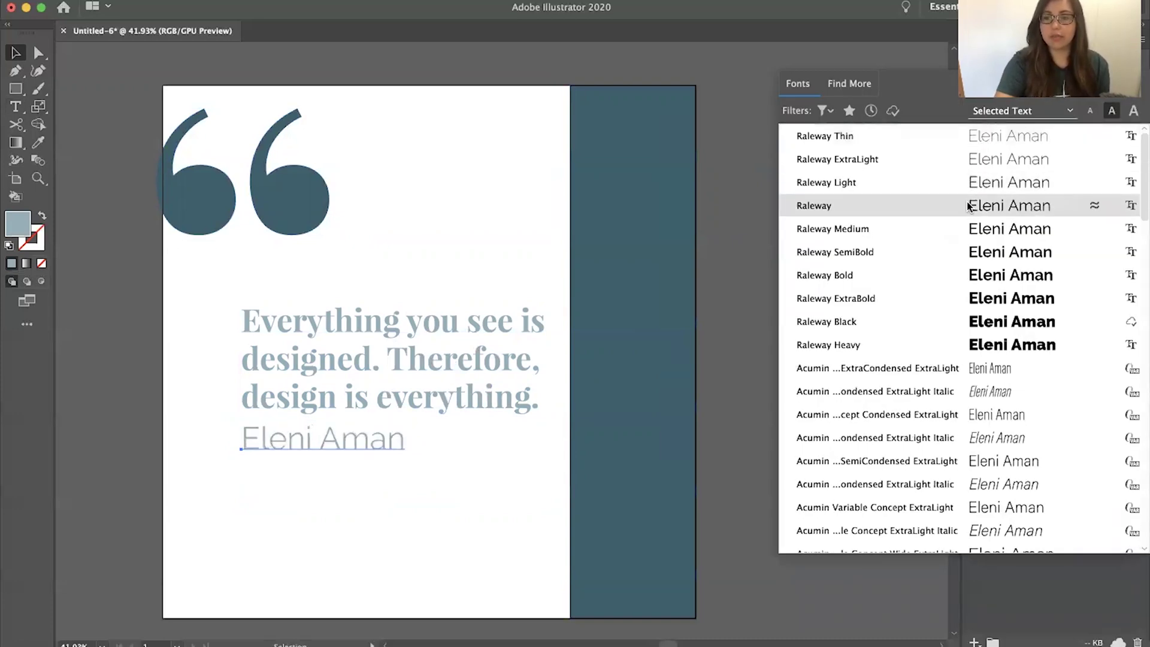
{"action": "left_click", "coordinate": [968, 205]}
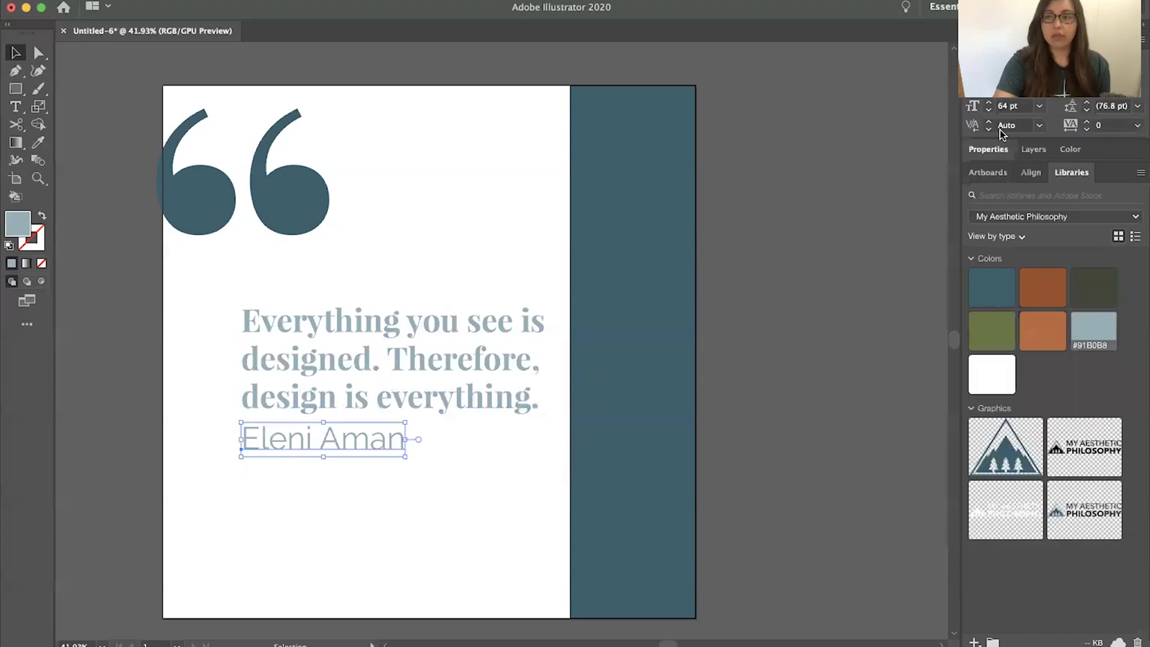
{"action": "left_click", "coordinate": [989, 110]}
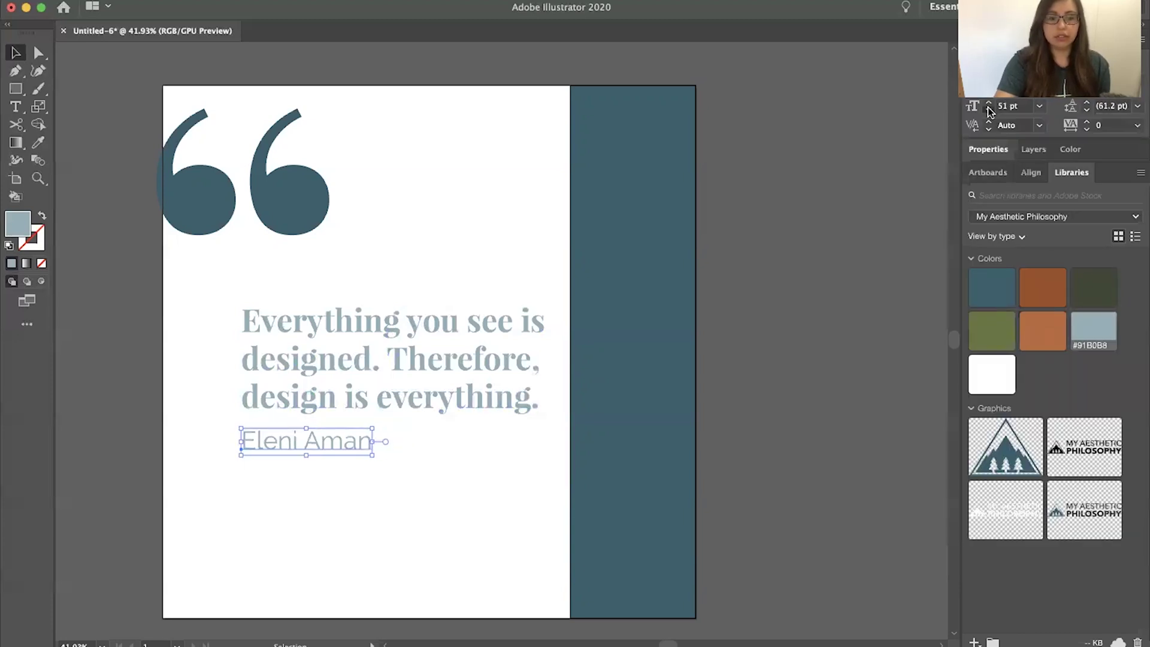
{"action": "left_click", "coordinate": [989, 111]}
{"action": "left_click", "coordinate": [989, 110]}
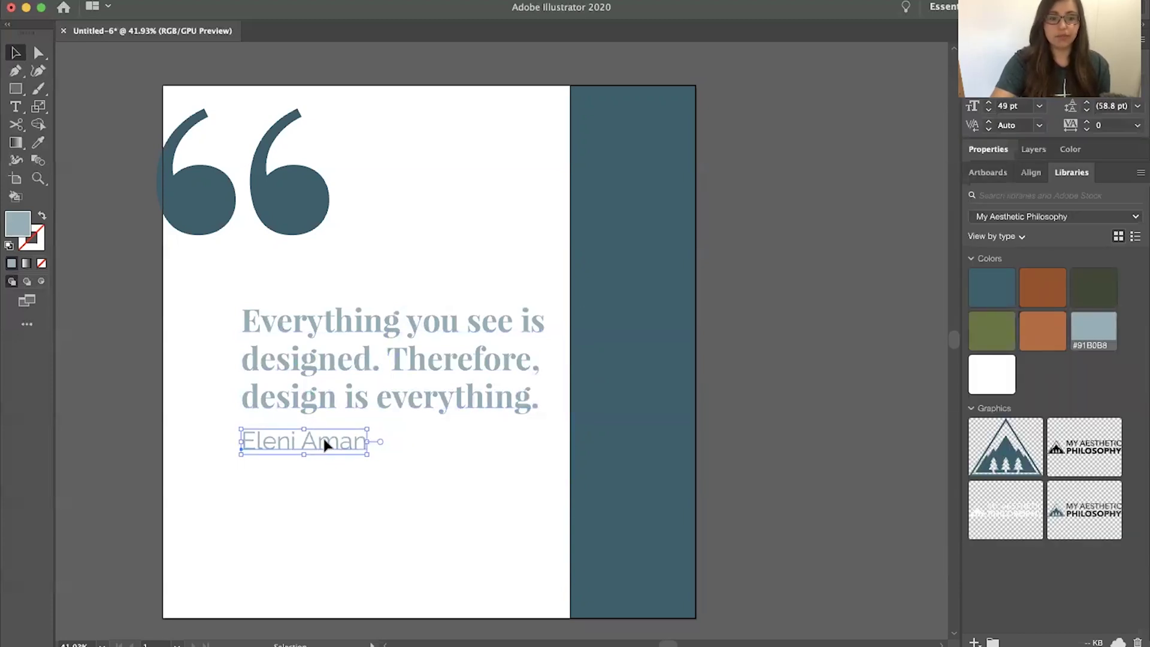
{"action": "left_click_drag", "start_coordinate": [324, 444], "coordinate": [324, 441]}
Shrink the quote-mark shape and shift the author's name and quote text slightly lower
{"action": "left_click", "coordinate": [297, 222]}
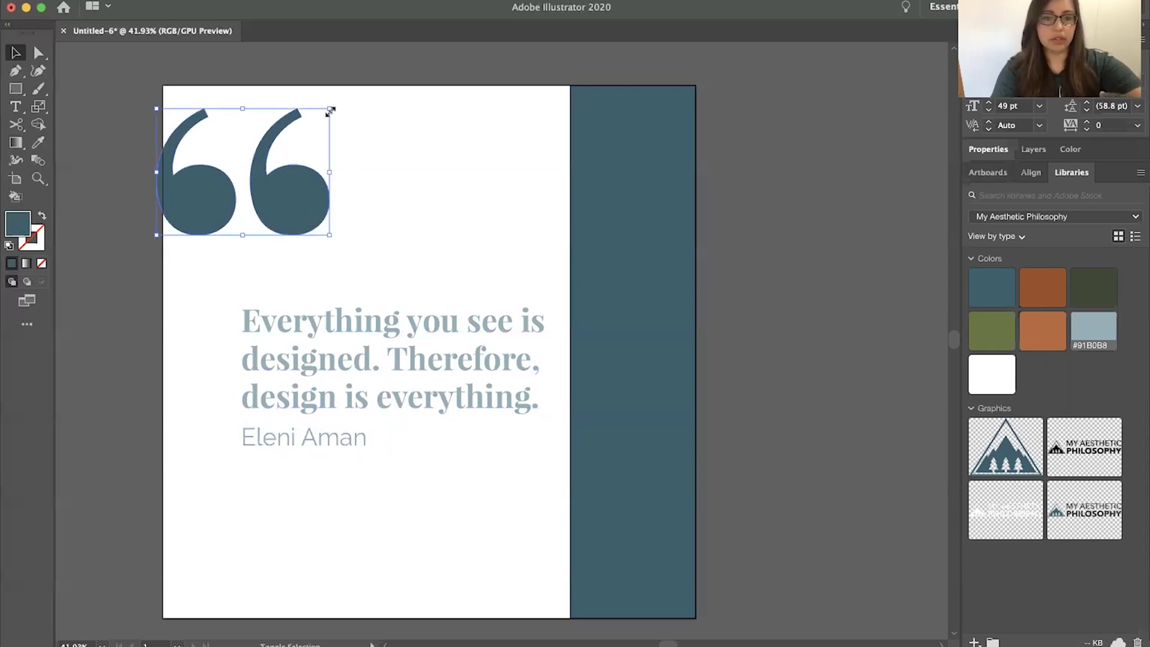
{"action": "left_click_drag", "start_coordinate": [330, 111], "coordinate": [312, 122]}
{"action": "left_click", "coordinate": [445, 200]}
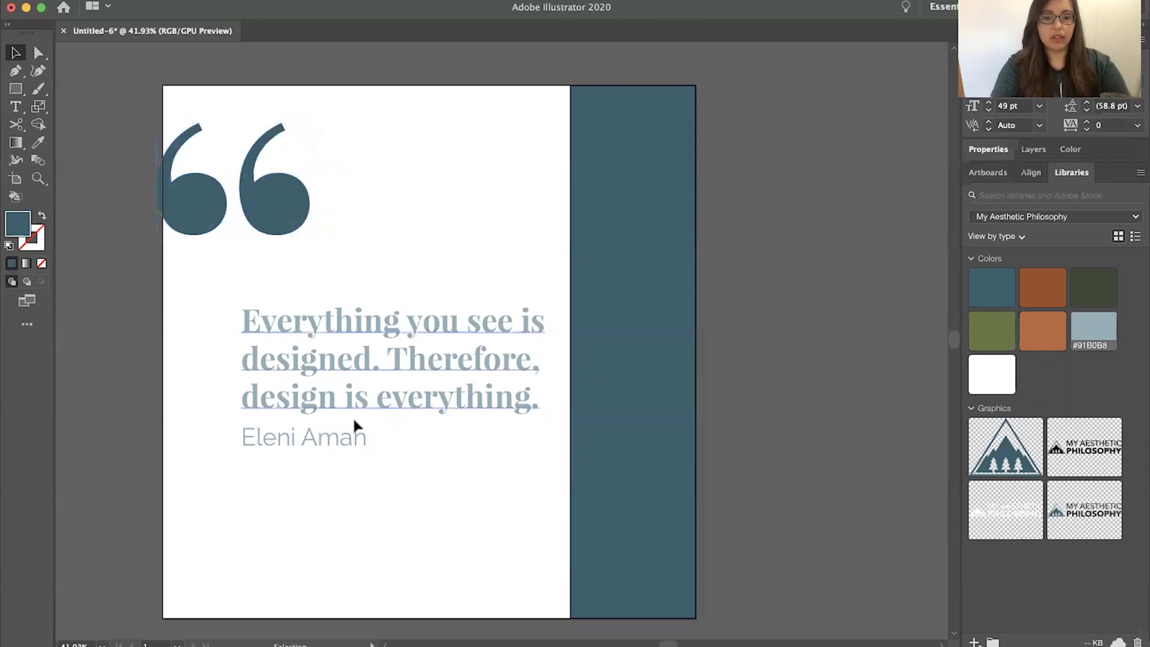
{"action": "left_click_drag", "start_coordinate": [344, 441], "coordinate": [344, 448]}
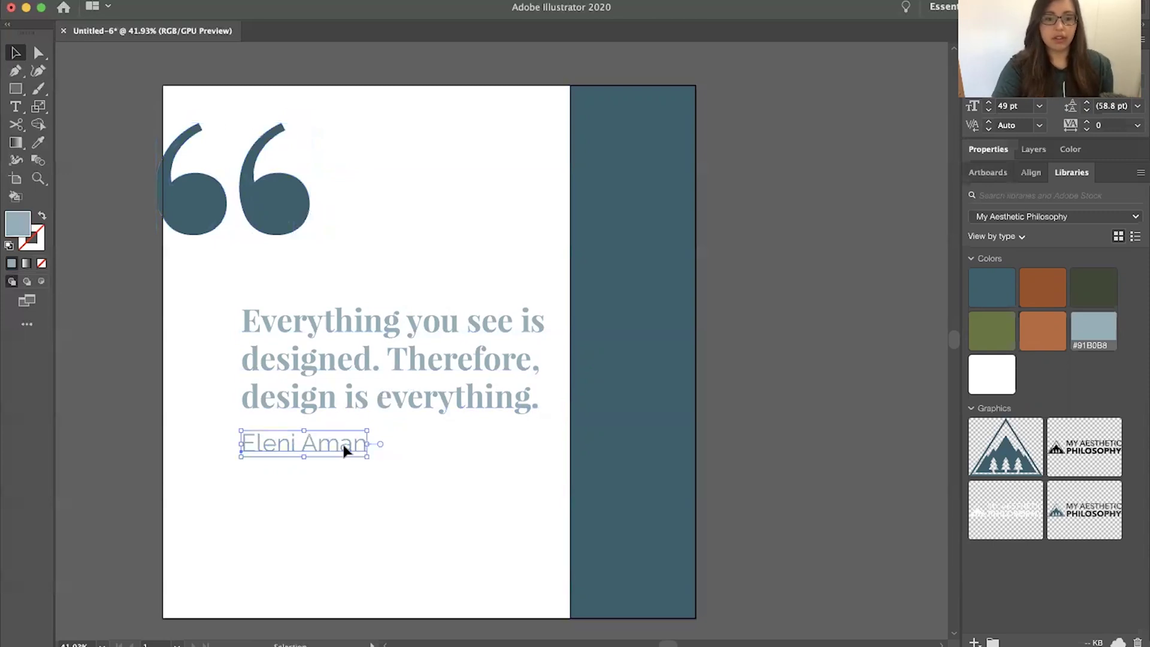
{"action": "left_click", "coordinate": [373, 360]}
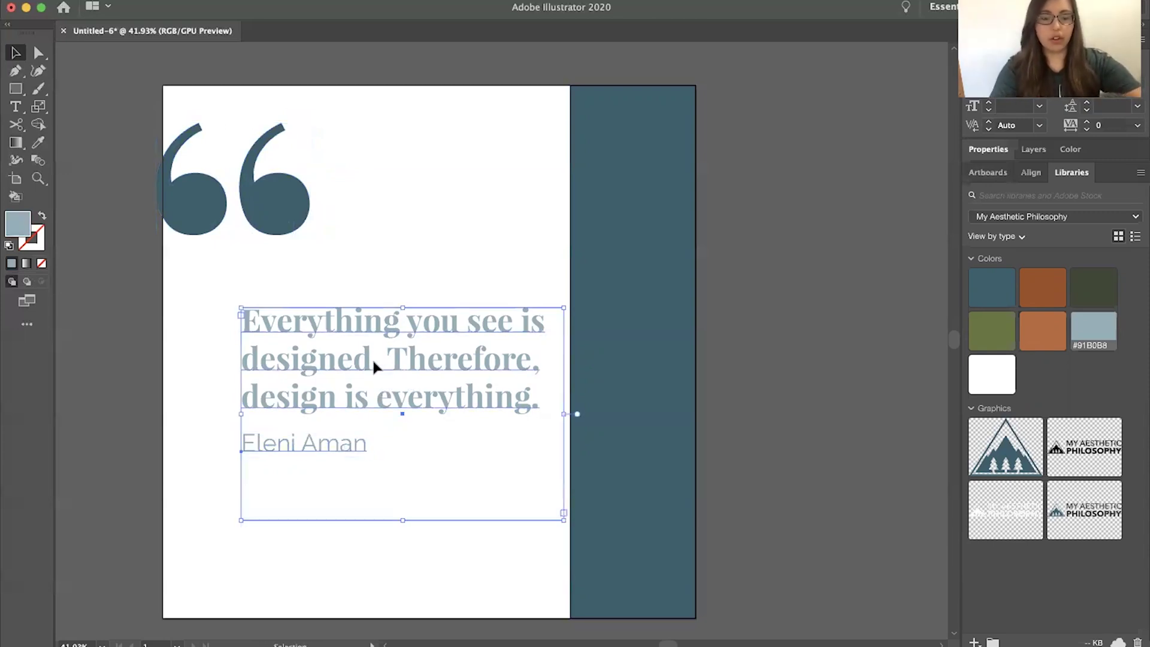
{"action": "left_click_drag", "start_coordinate": [372, 358], "coordinate": [372, 365]}
{"action": "left_click", "coordinate": [418, 249]}
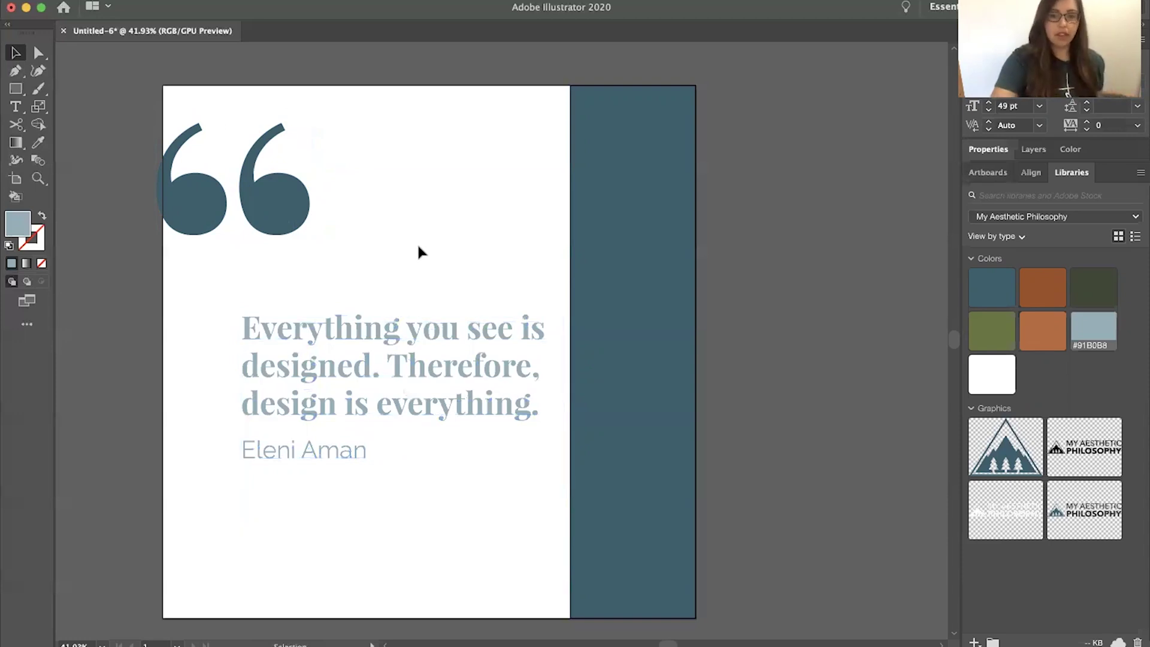
{"action": "scroll", "coordinate": [418, 249], "scroll_direction": "down", "scroll_amount": 3}
{"action": "scroll", "coordinate": [417, 249], "scroll_direction": "up", "scroll_amount": 2}
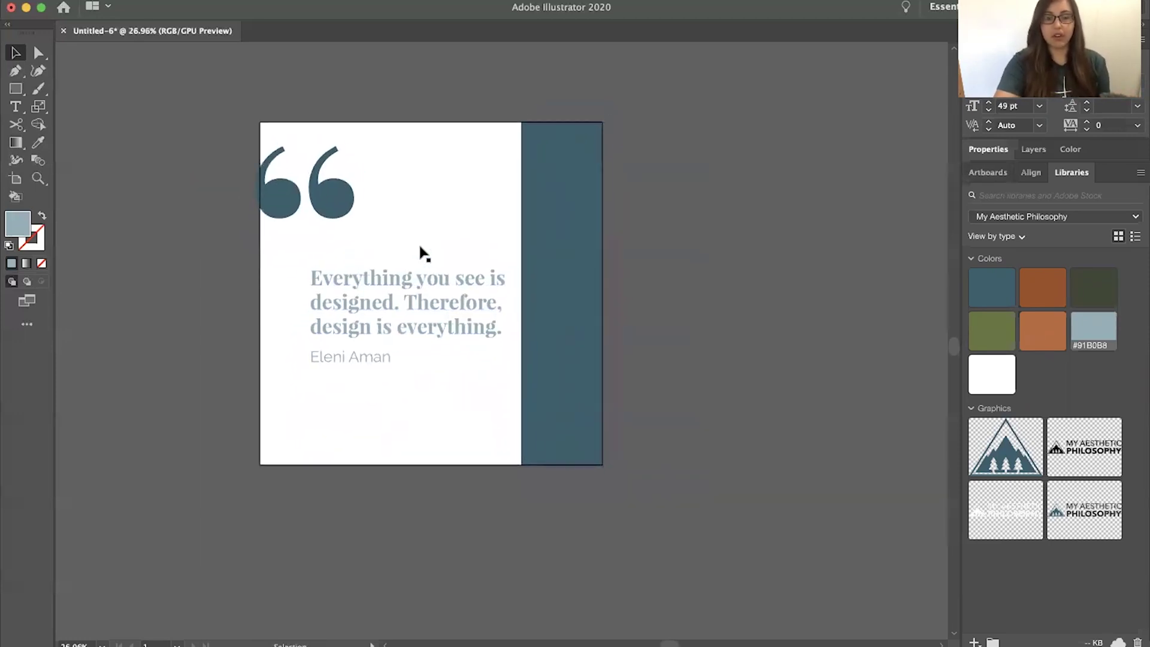
Set up an Export As named 'jg' in JPEG (jpg) format with Use Artboards on
{"action": "left_click", "coordinate": [117, 1]}
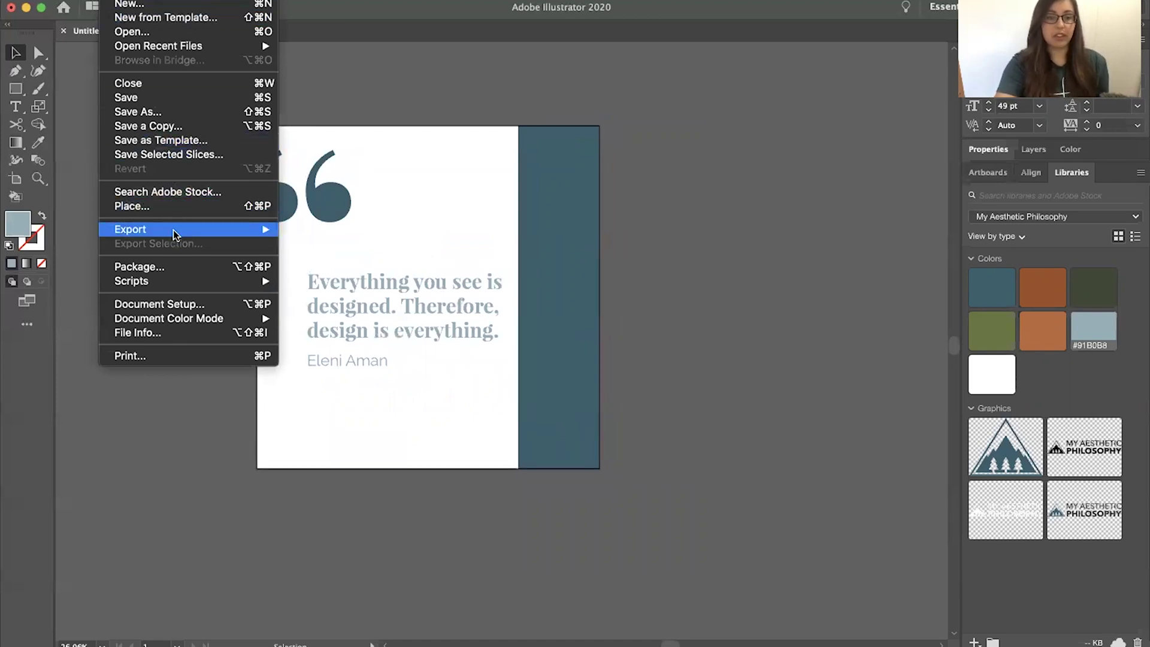
{"action": "mouse_move", "coordinate": [175, 229]}
{"action": "left_click", "coordinate": [304, 242]}
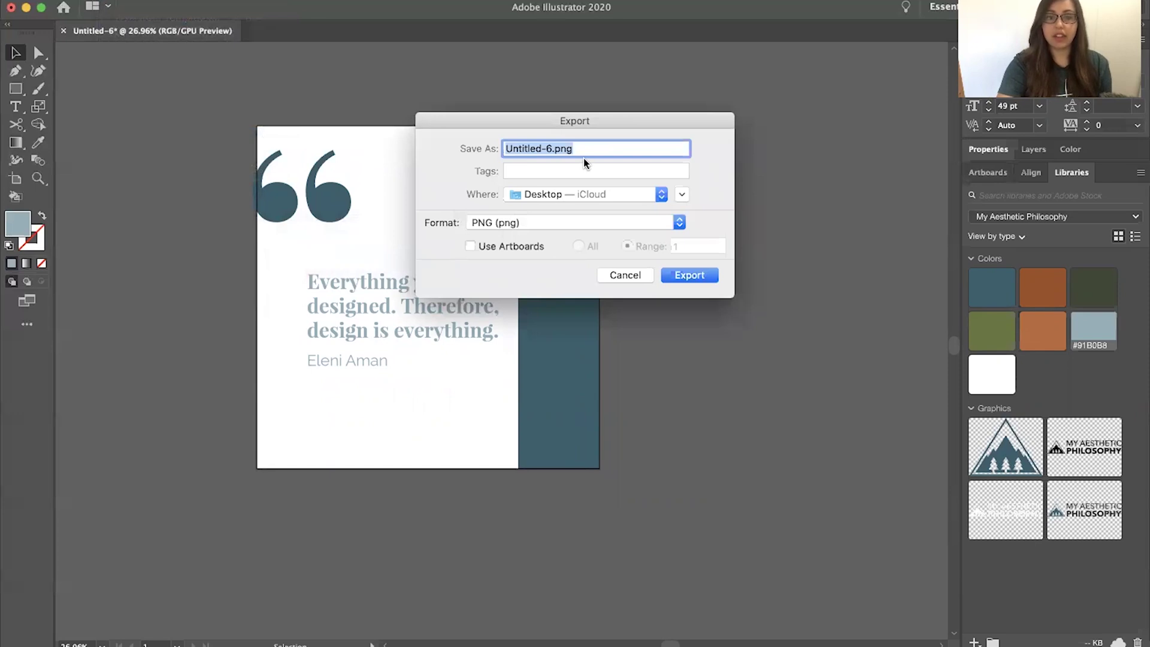
{"action": "type", "text": "jg"}
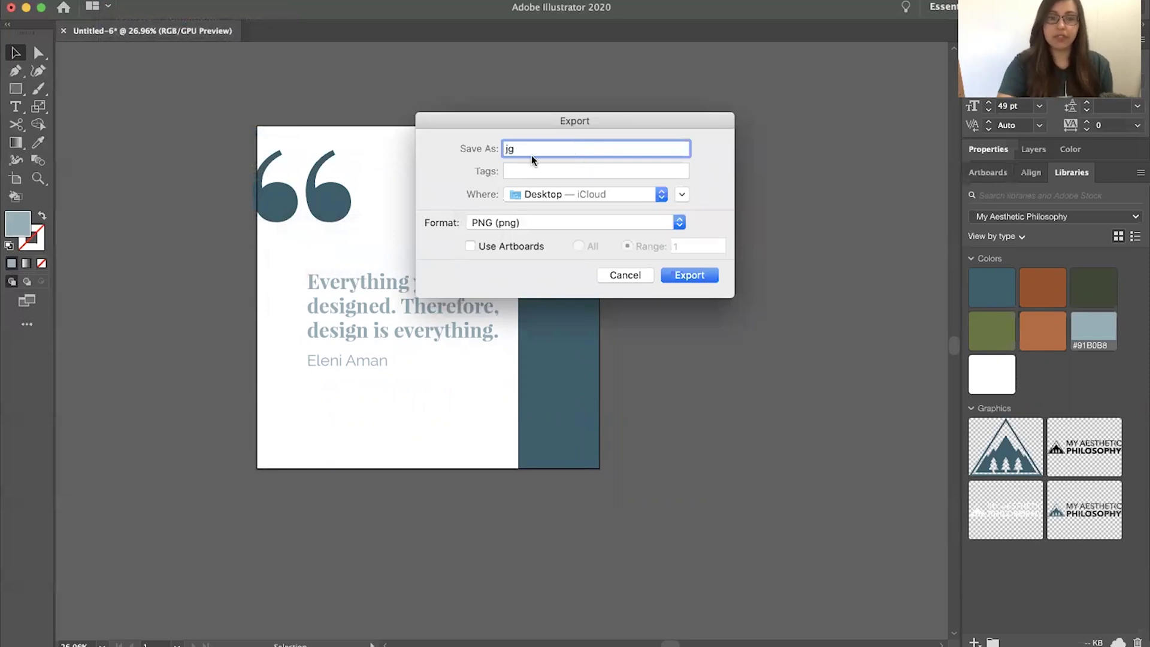
{"action": "left_click", "coordinate": [498, 218]}
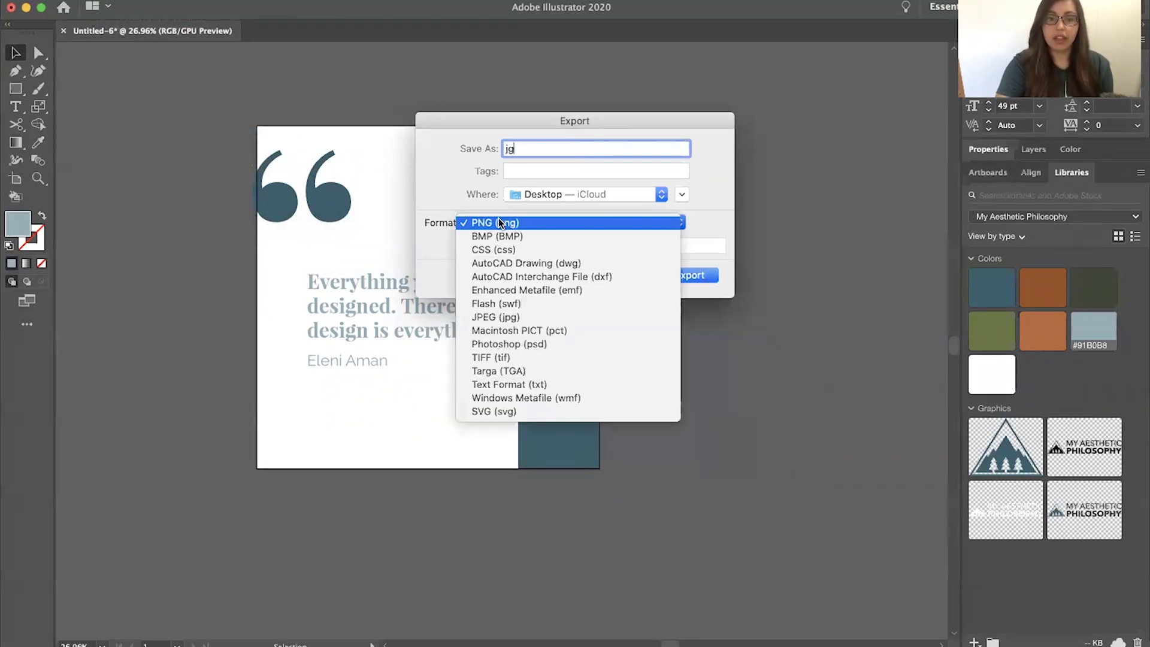
{"action": "left_click", "coordinate": [506, 317]}
{"action": "left_click", "coordinate": [470, 247]}
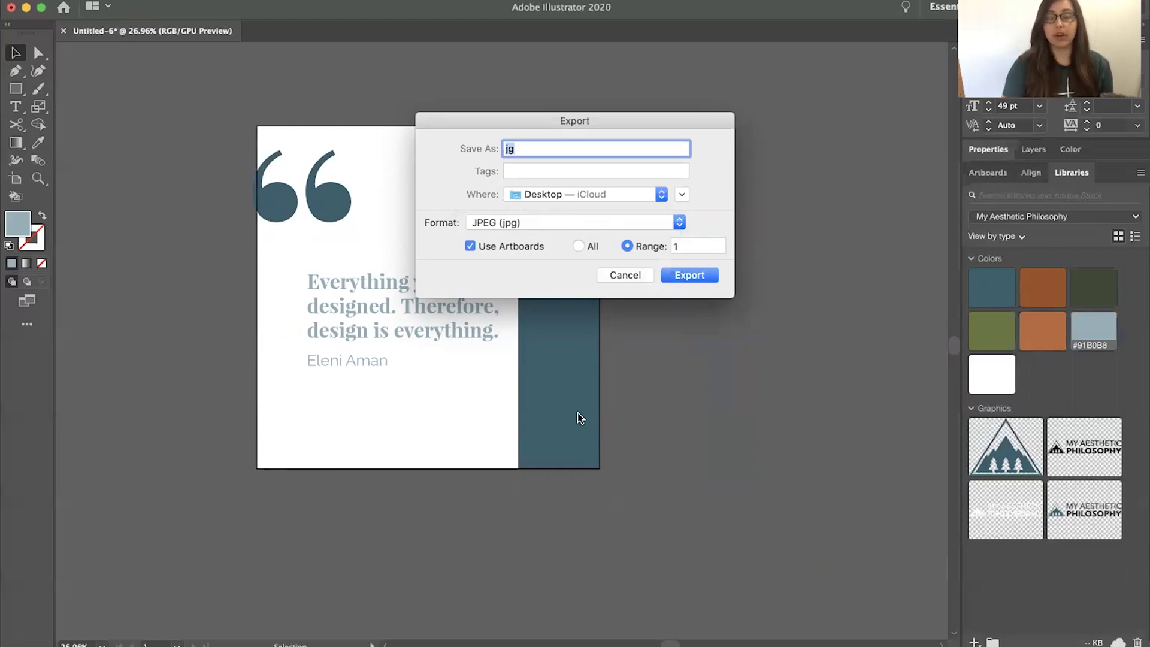
Export the quote artboard as an RGB JPEG at Screen (72 ppi) resolution
{"action": "left_click", "coordinate": [688, 276]}
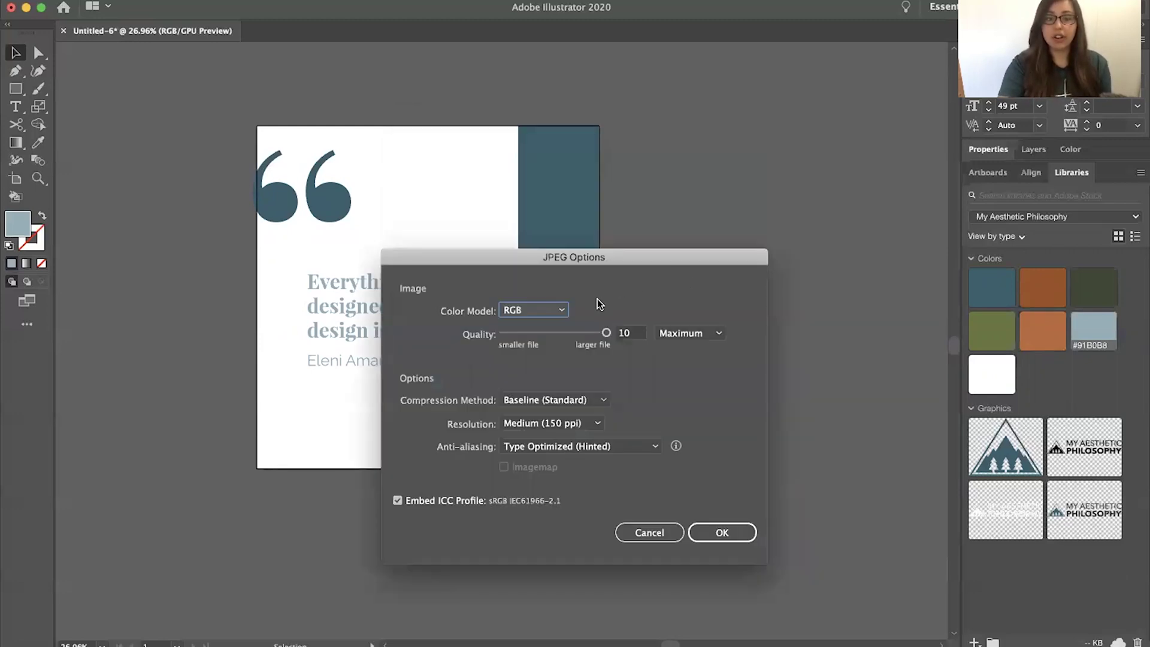
{"action": "left_click_drag", "start_coordinate": [586, 260], "coordinate": [574, 156]}
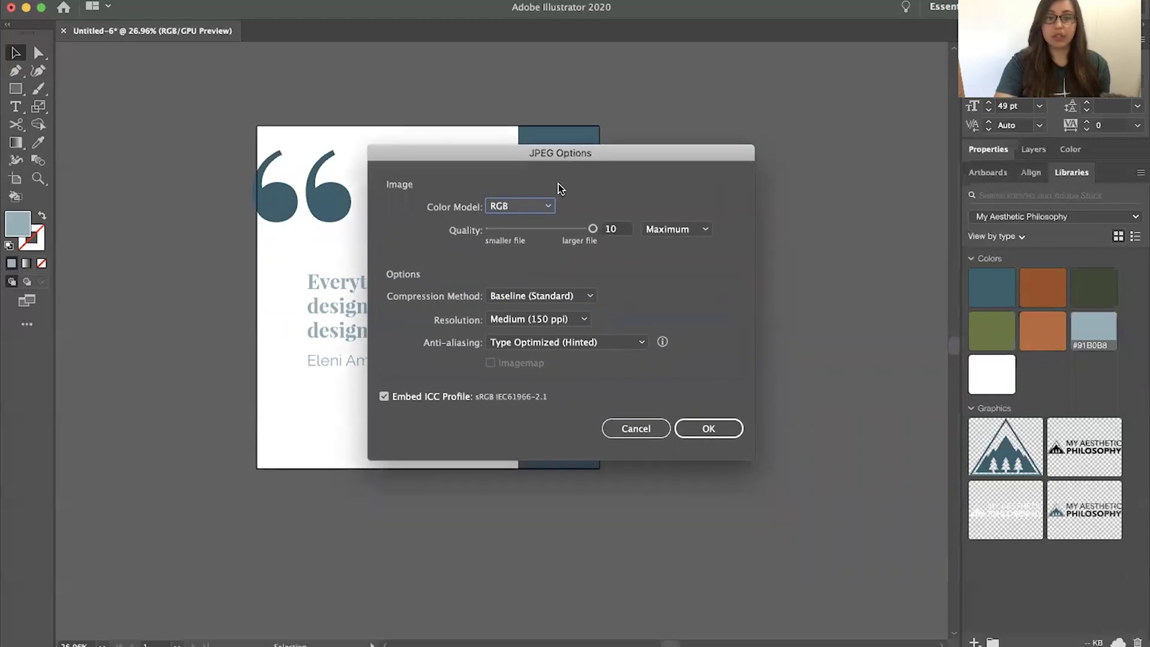
{"action": "left_click", "coordinate": [540, 210]}
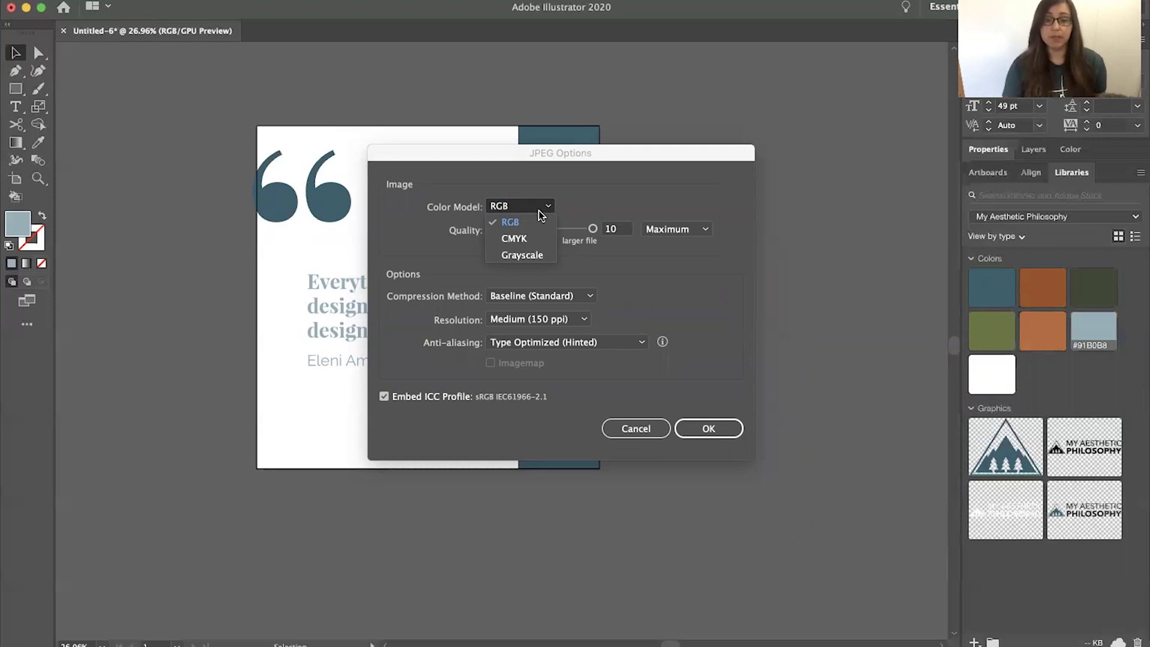
{"action": "left_click", "coordinate": [538, 210]}
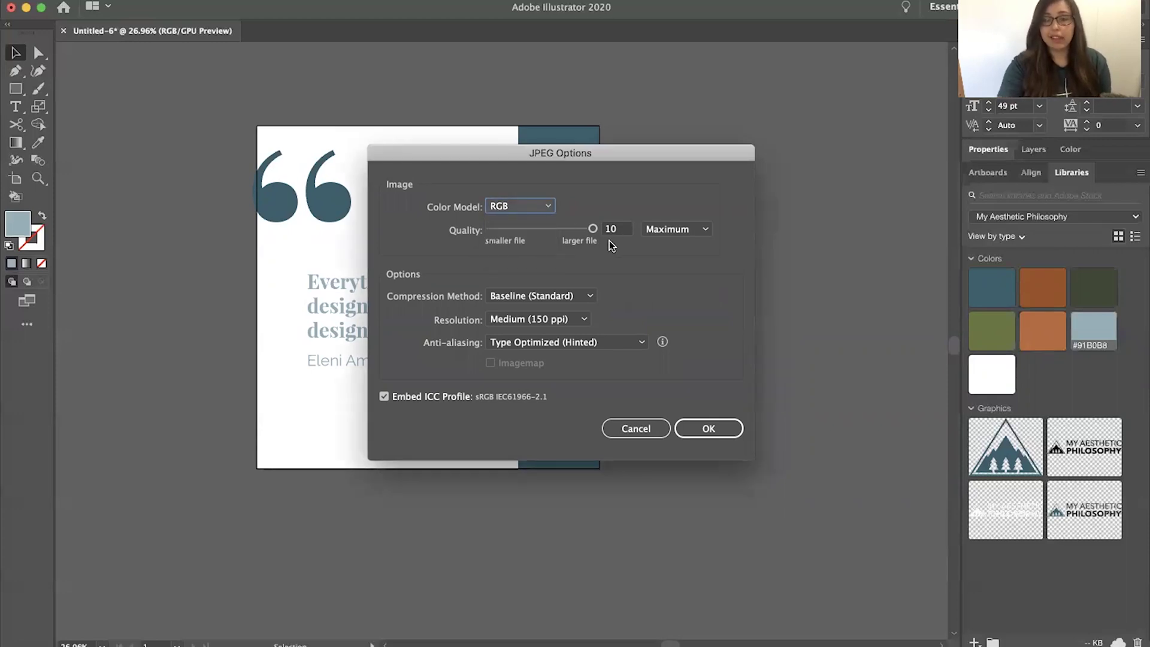
{"action": "left_click", "coordinate": [564, 319]}
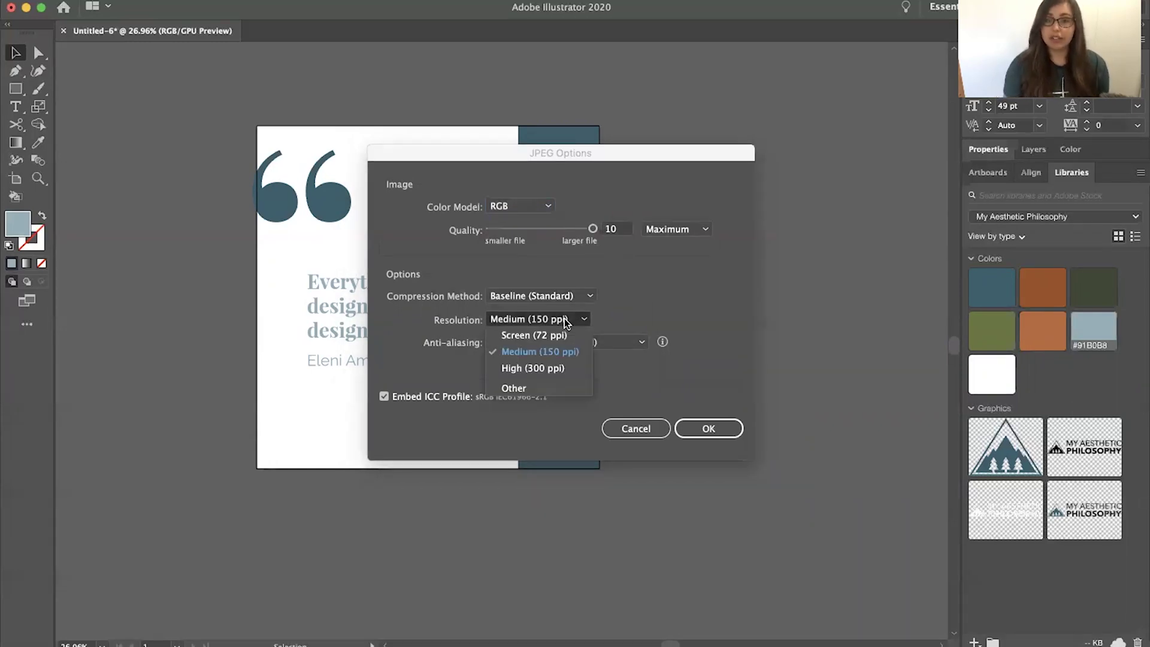
{"action": "left_click", "coordinate": [563, 333]}
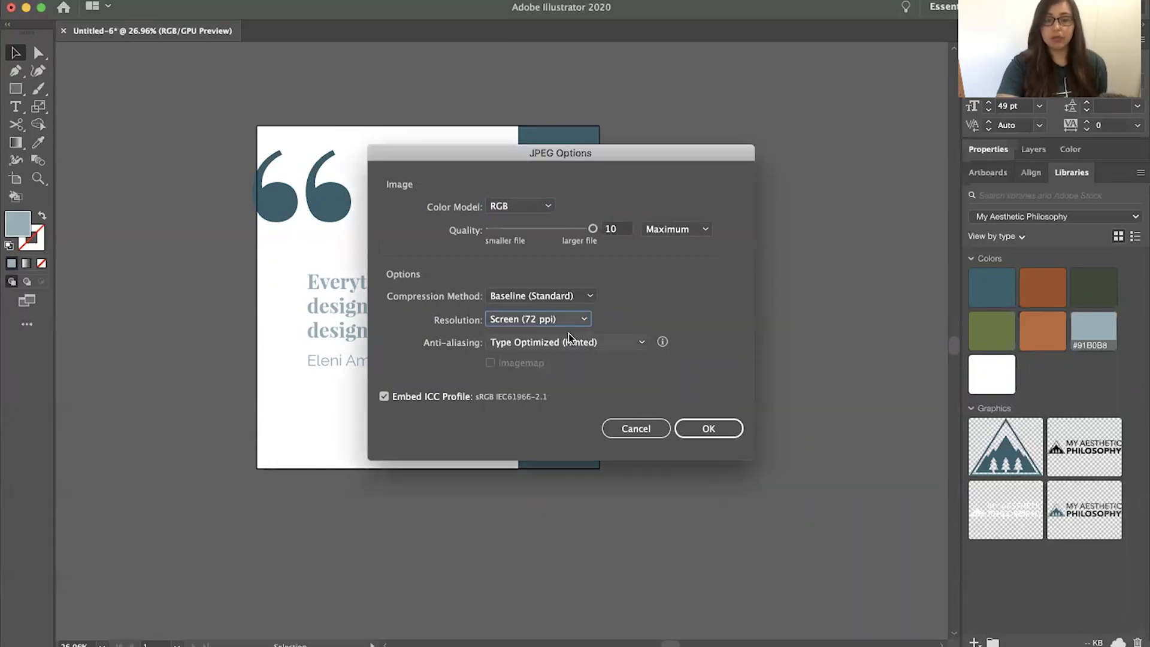
{"action": "left_click", "coordinate": [700, 423]}
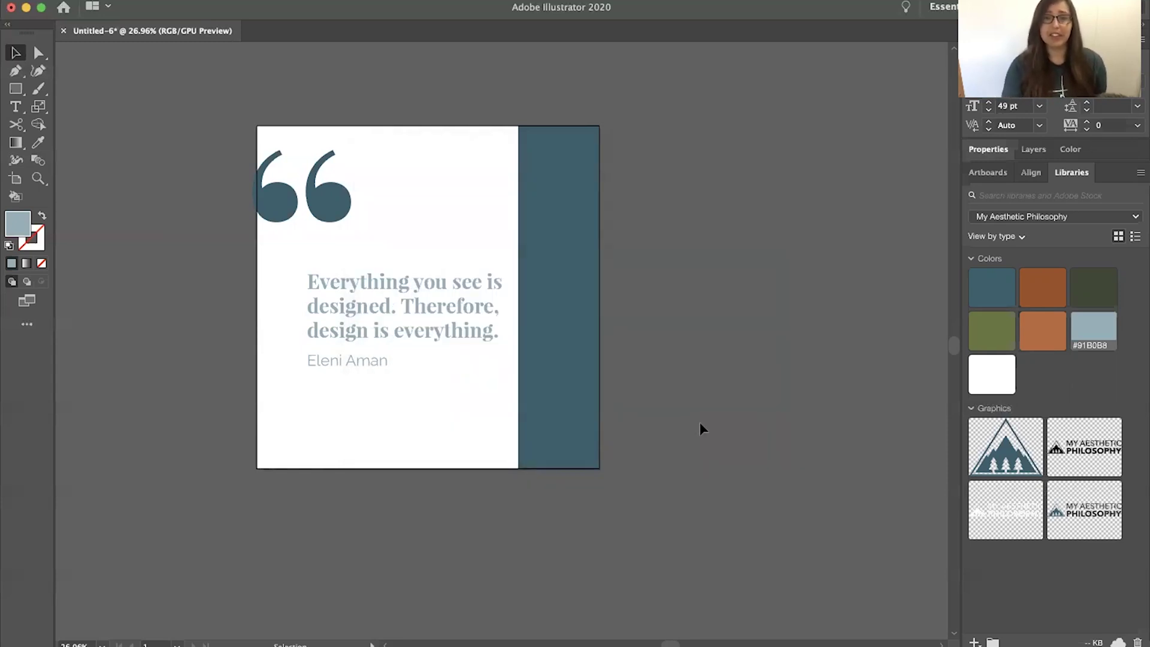
{"action": "scroll", "coordinate": [752, 290], "scroll_direction": "down", "scroll_amount": 2}
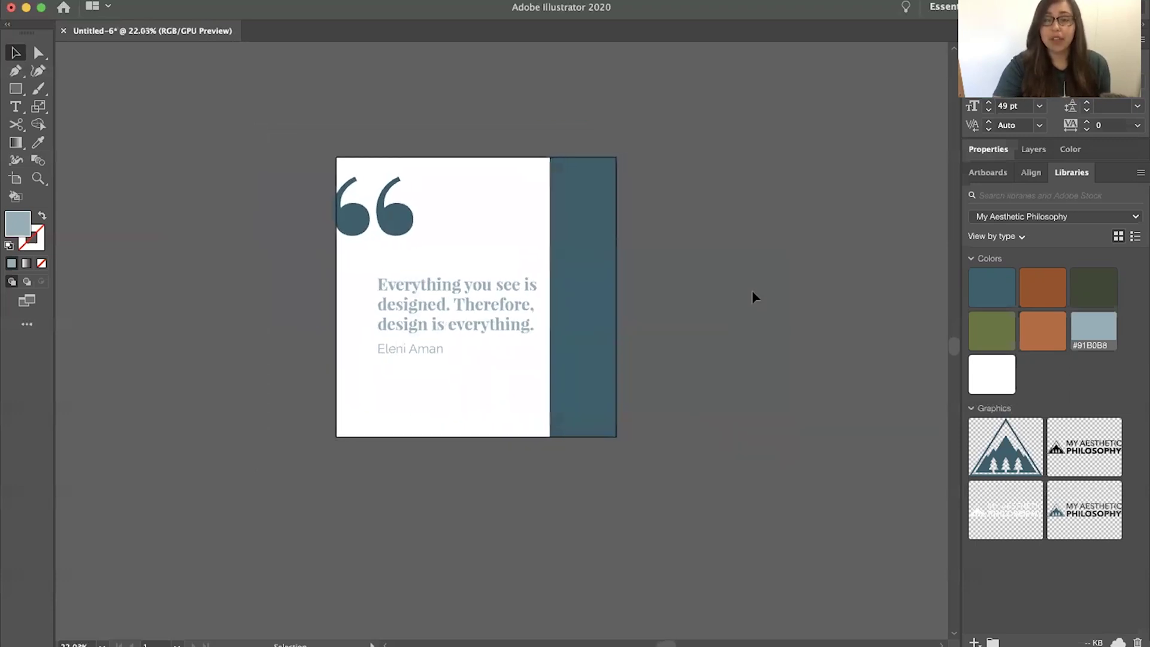
{"action": "scroll", "coordinate": [752, 290], "scroll_direction": "right", "scroll_amount": 3}
{"action": "scroll", "coordinate": [752, 289], "scroll_direction": "down", "scroll_amount": 2}
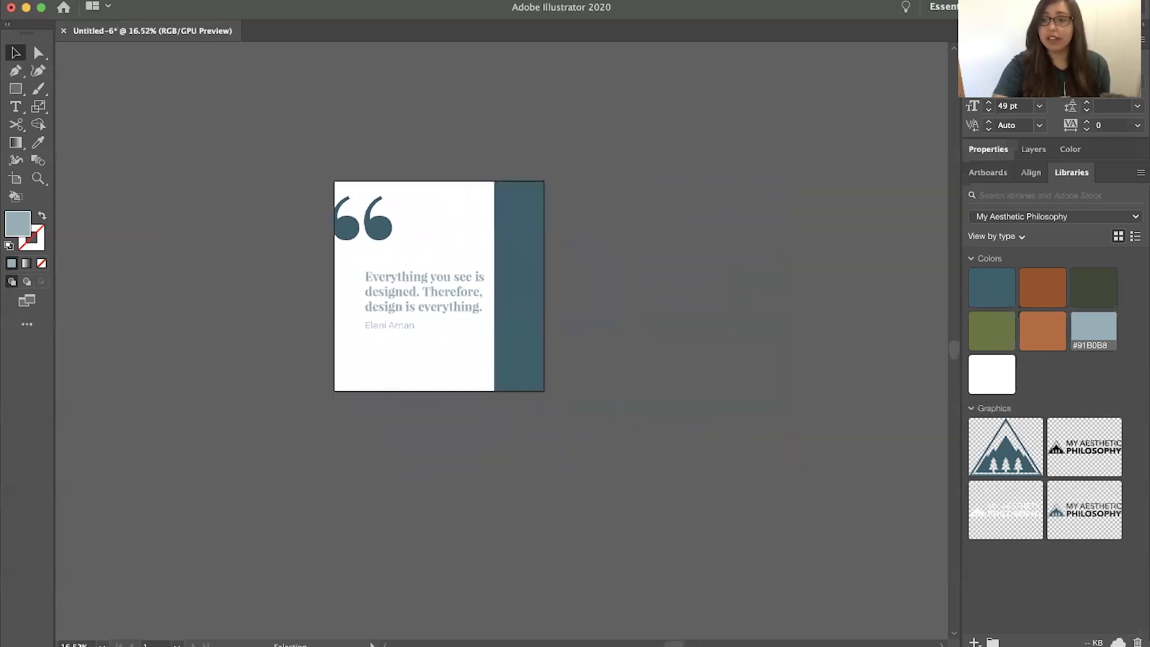
Add five new artboards for six in total, then bring up Rearrange All Artboards
{"action": "left_click", "coordinate": [993, 174]}
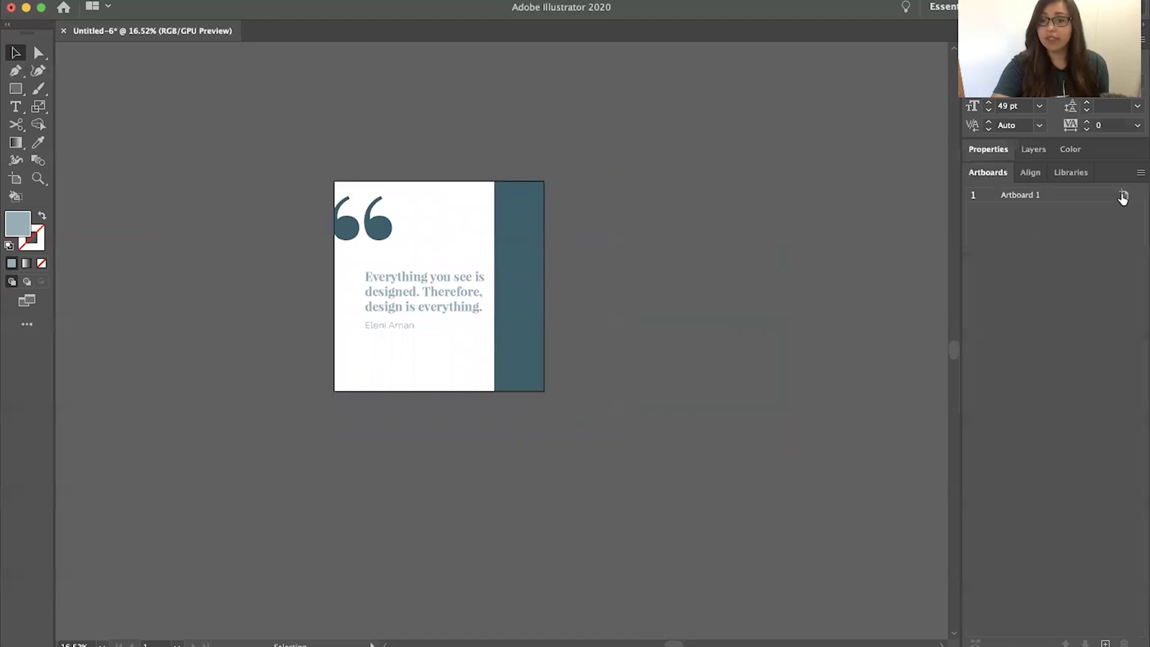
{"action": "left_click", "coordinate": [1105, 642]}
{"action": "left_click", "coordinate": [1105, 643]}
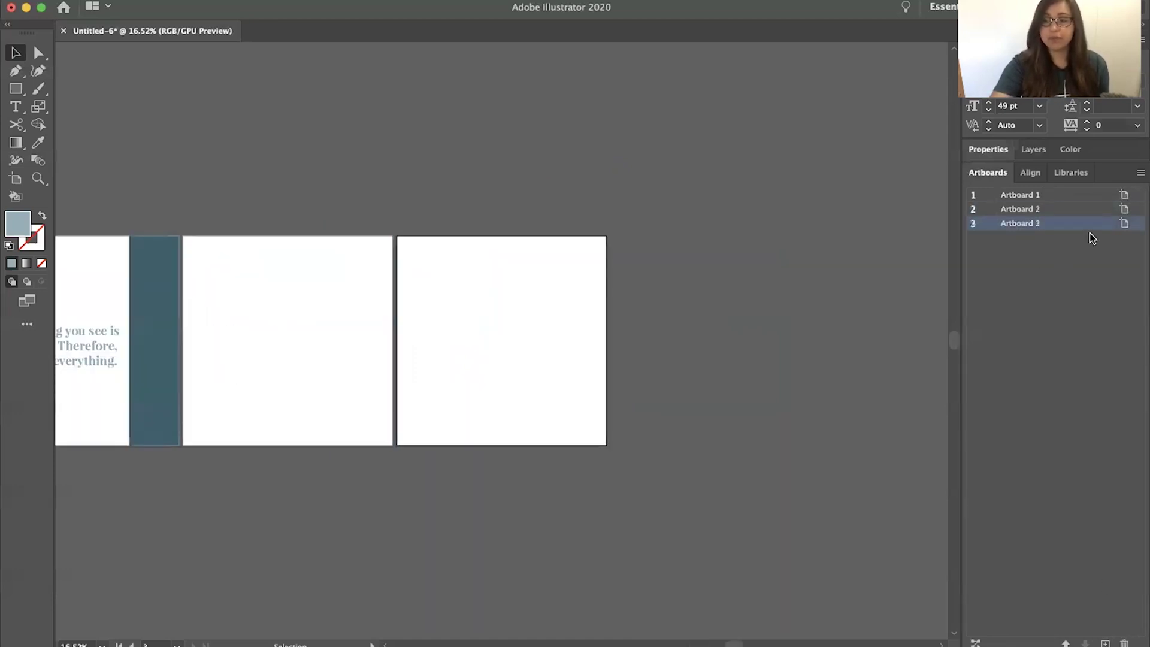
{"action": "left_click", "coordinate": [1105, 643]}
{"action": "left_click", "coordinate": [1105, 643]}
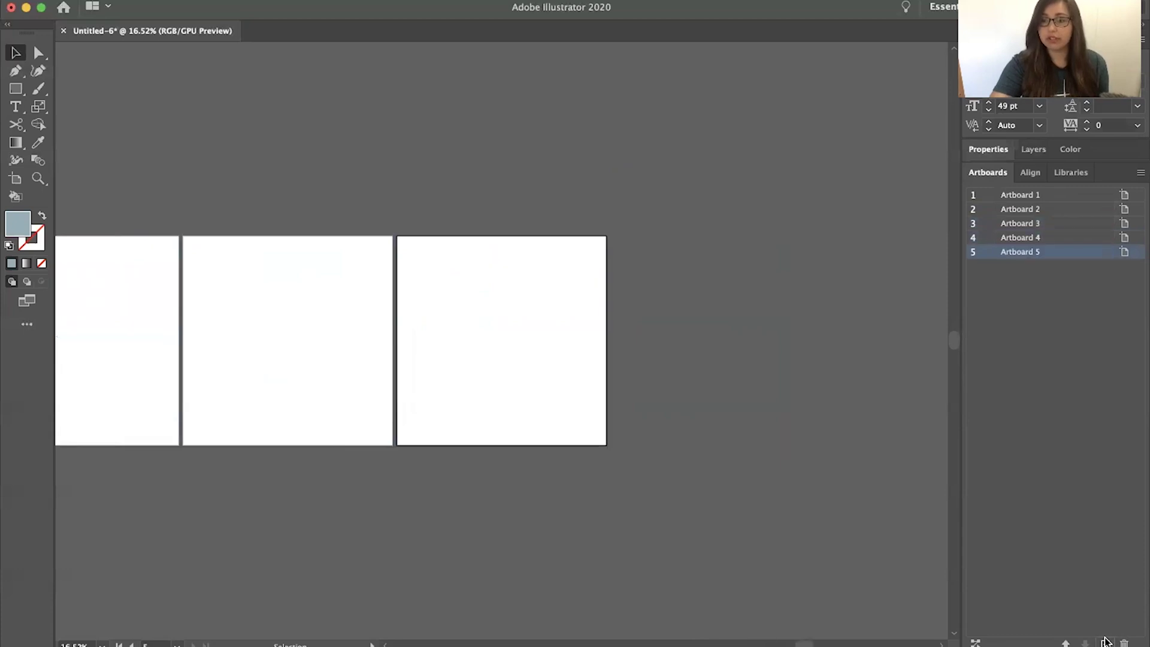
{"action": "left_click", "coordinate": [1105, 643]}
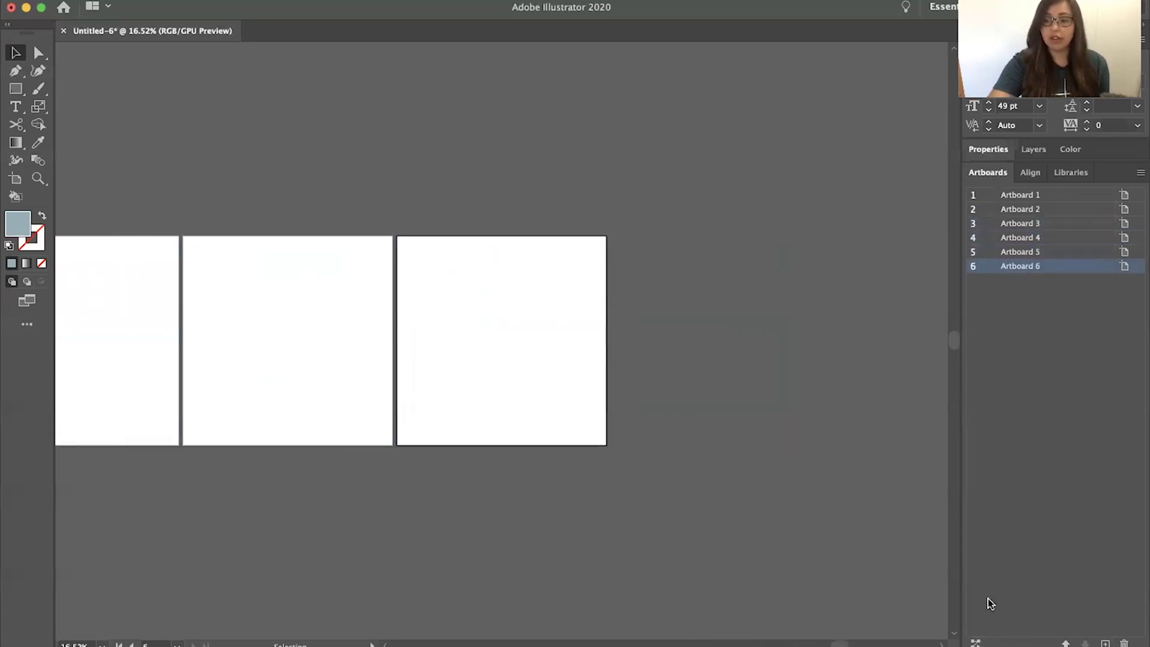
{"action": "left_click", "coordinate": [975, 641]}
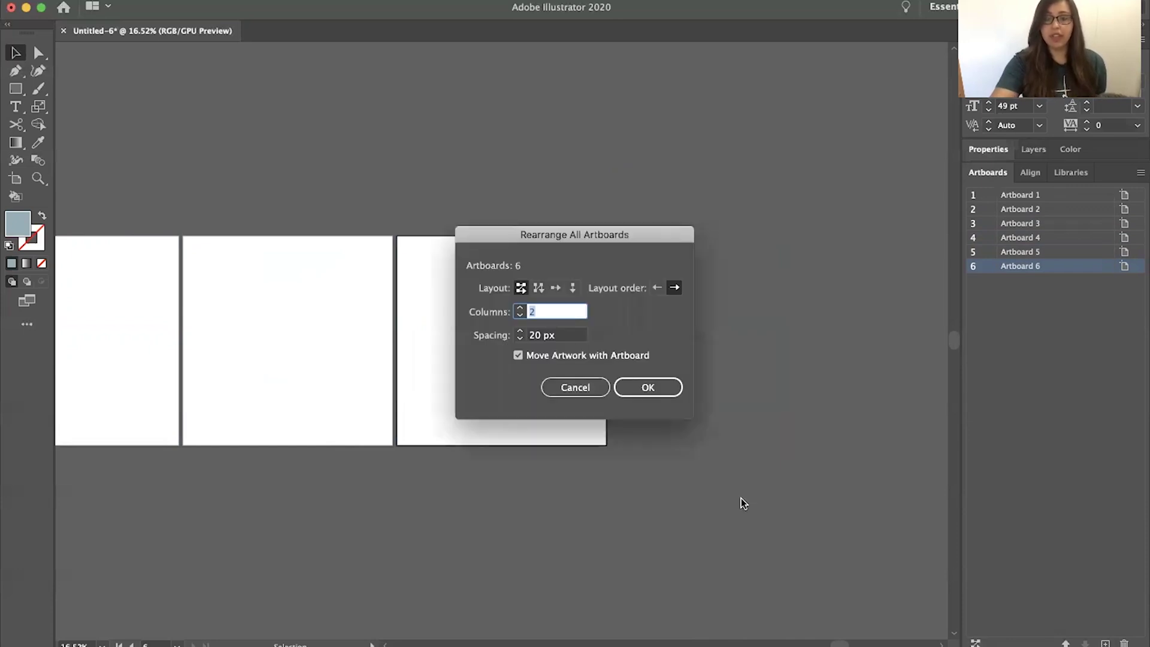
Rearrange the six artboards into 3 columns with 40 px spacing
{"action": "left_click", "coordinate": [518, 307]}
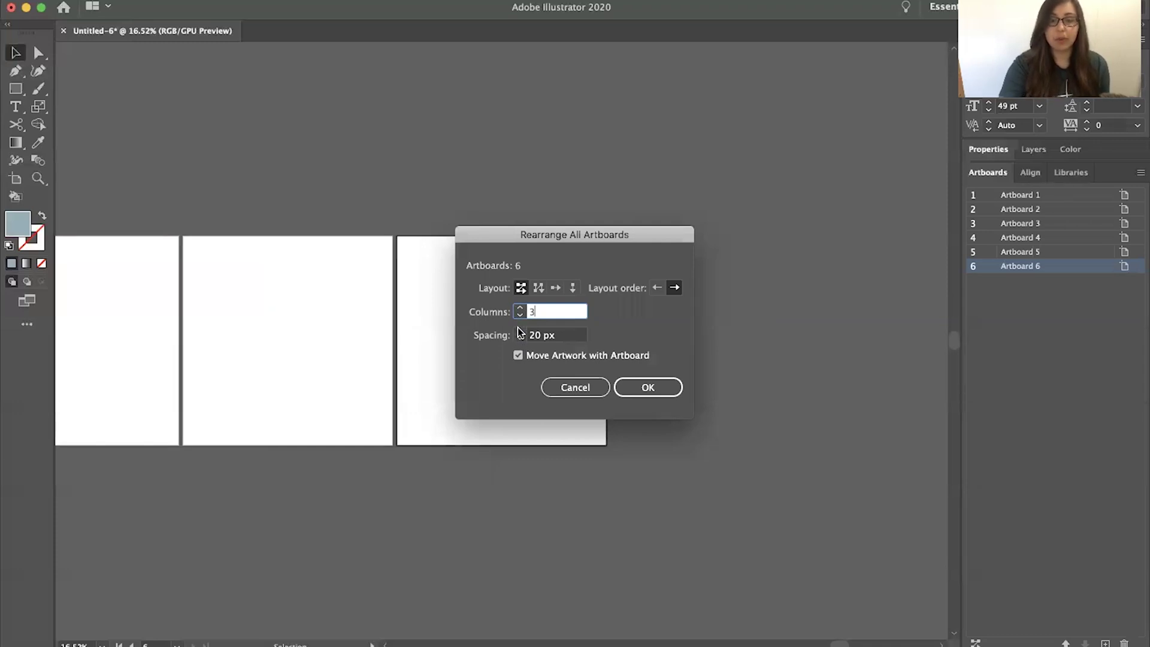
{"action": "left_click", "coordinate": [520, 332]}
{"action": "left_click", "coordinate": [520, 332]}
{"action": "left_click", "coordinate": [520, 332]}
{"action": "left_click_drag", "start_coordinate": [520, 332], "coordinate": [520, 332]}
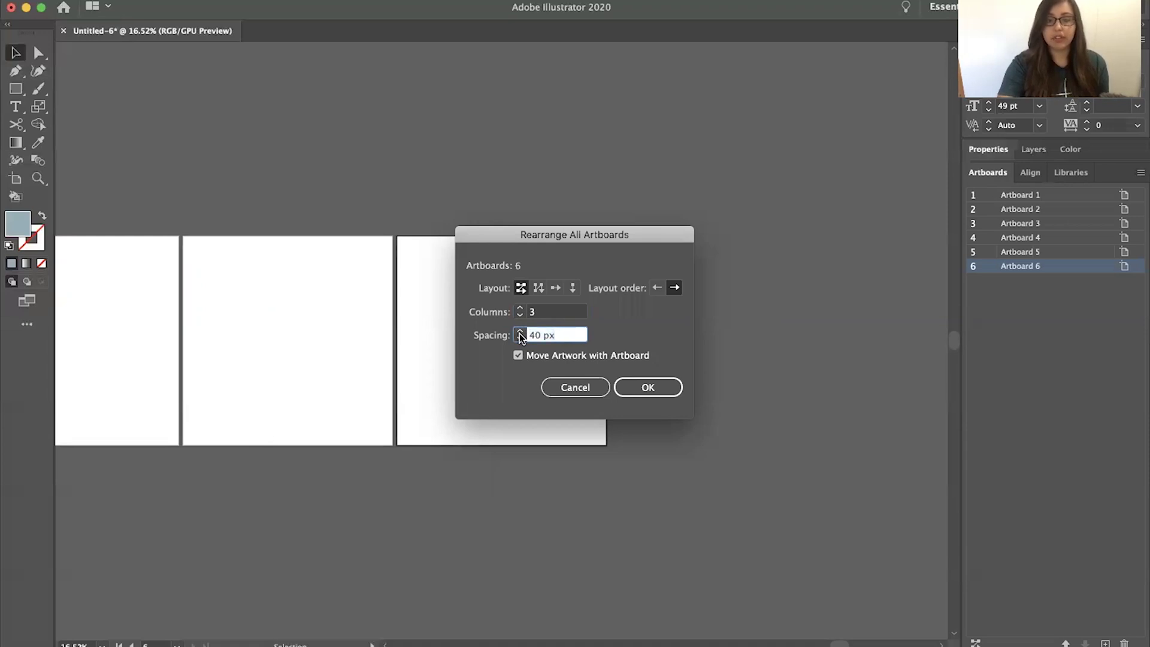
{"action": "left_click", "coordinate": [642, 390]}
Place the office desk photo on the canvas near the third artboard
{"action": "scroll", "coordinate": [642, 393], "scroll_direction": "down", "scroll_amount": 3}
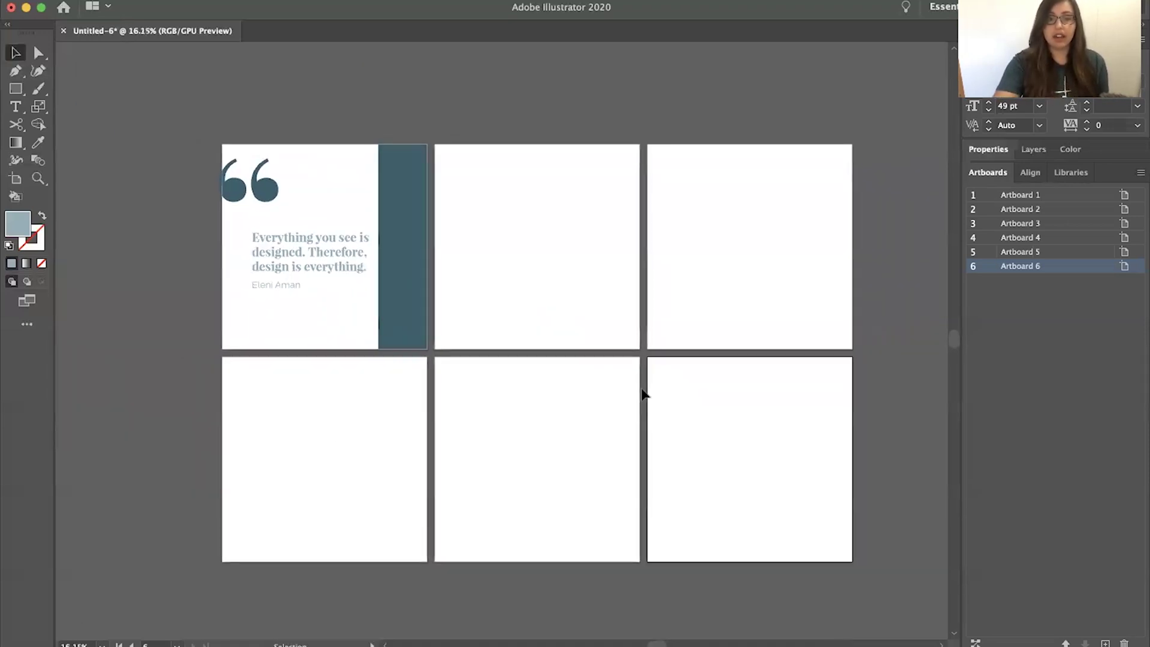
{"action": "scroll", "coordinate": [642, 390], "scroll_direction": "down", "scroll_amount": 1}
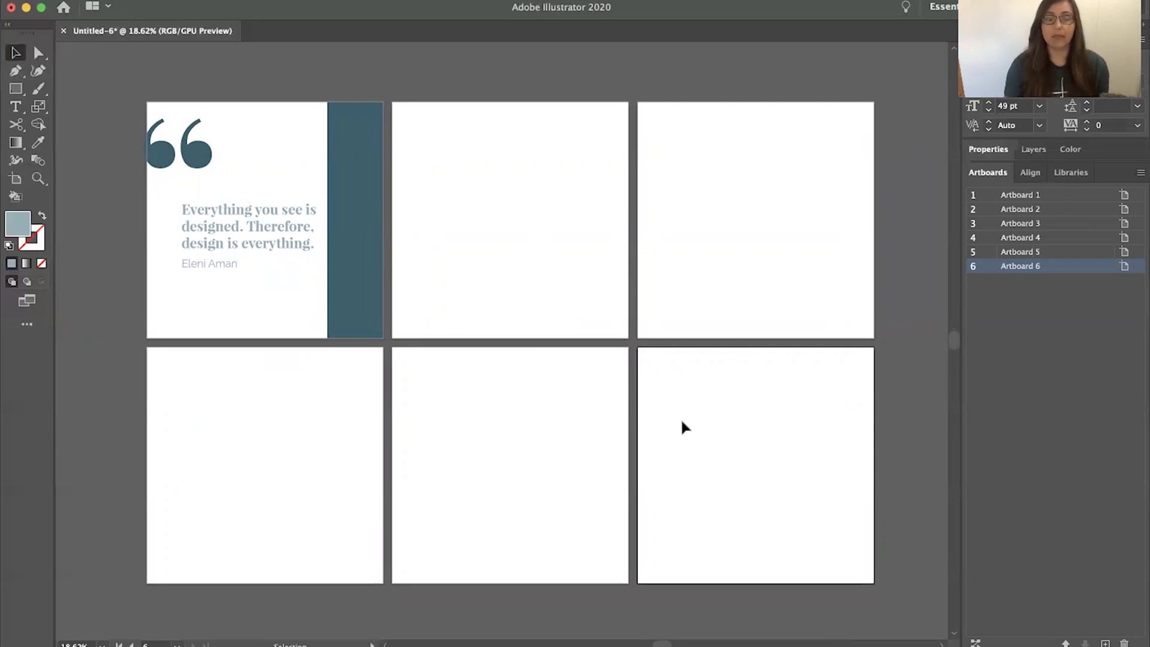
{"action": "scroll", "coordinate": [682, 422], "scroll_direction": "down", "scroll_amount": 2}
{"action": "scroll", "coordinate": [680, 422], "scroll_direction": "right", "scroll_amount": 2}
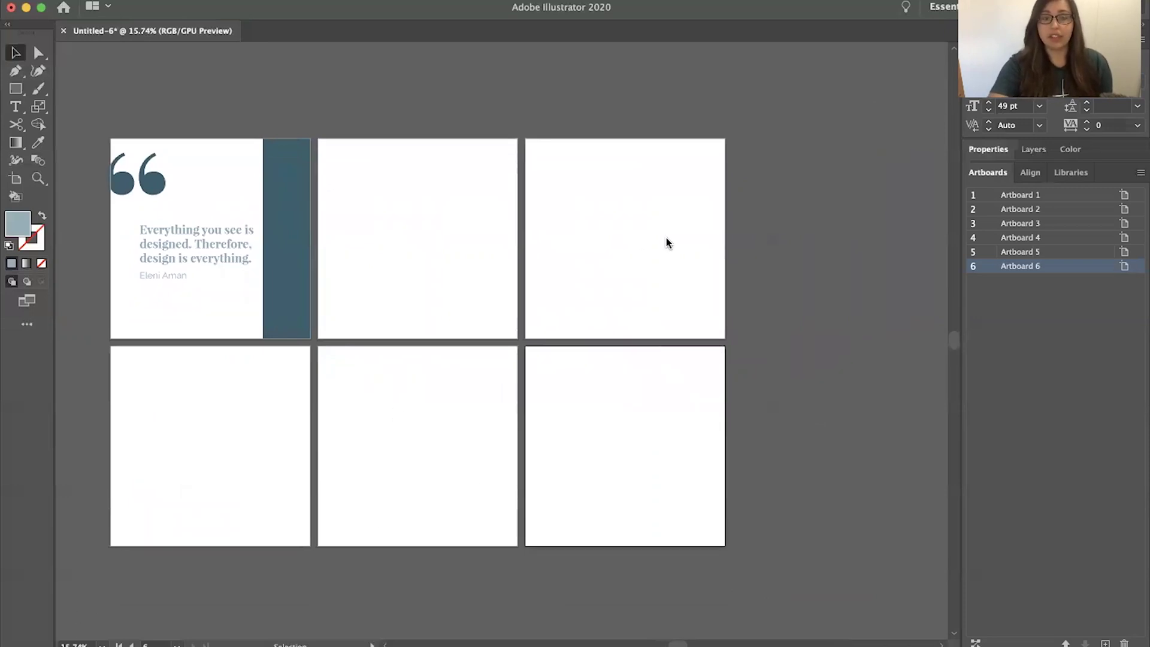
{"action": "left_click", "coordinate": [664, 240]}
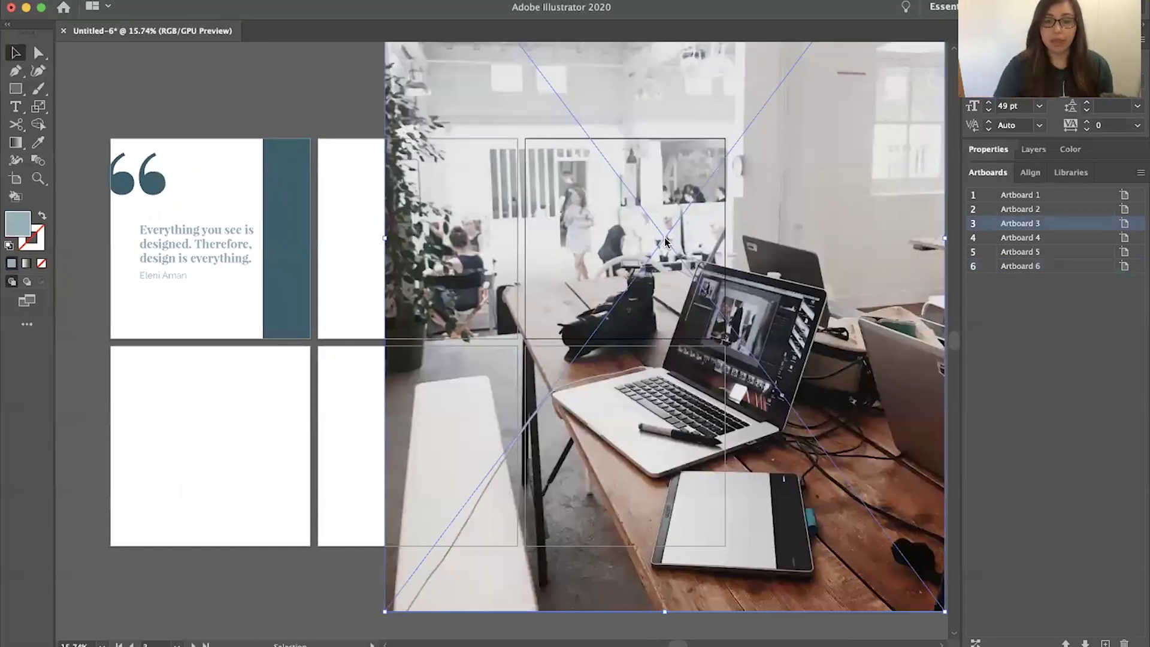
Scale the desk photo down and align it with artboard 3's right and bottom edges
{"action": "scroll", "coordinate": [665, 240], "scroll_direction": "down", "scroll_amount": 3}
{"action": "mouse_move", "coordinate": [657, 126]}
{"action": "left_mouse_down"}
{"action": "mouse_move", "coordinate": [629, 168]}
{"action": "mouse_move", "coordinate": [667, 159]}
{"action": "mouse_move", "coordinate": [671, 138]}
{"action": "left_mouse_up"}
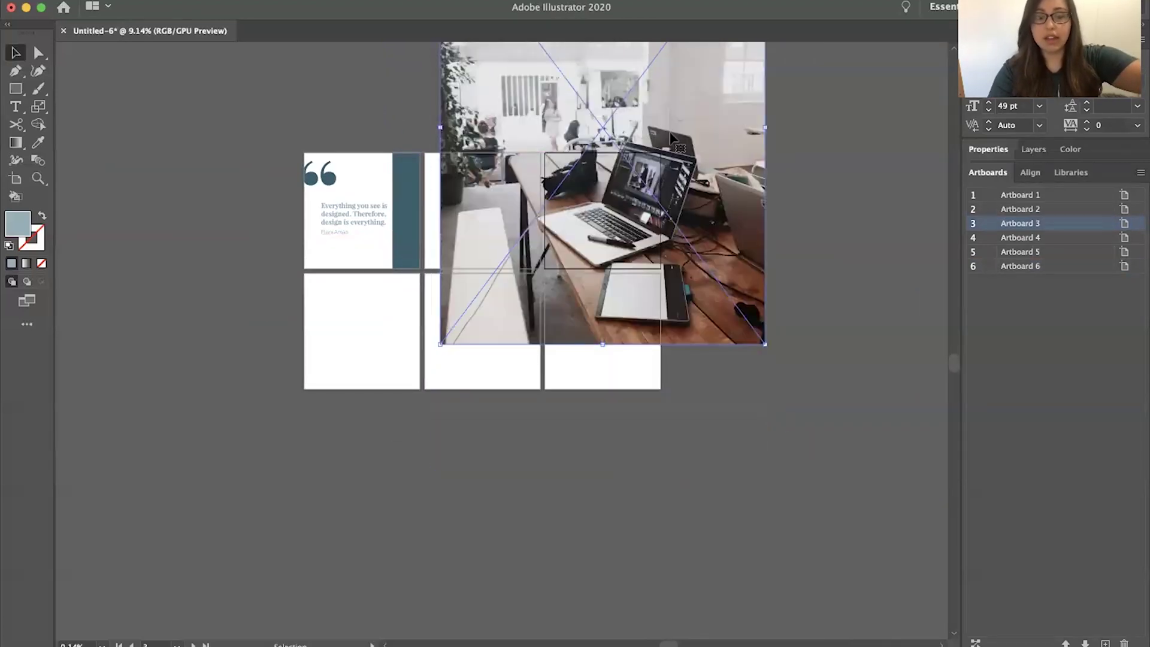
{"action": "left_click_drag", "start_coordinate": [765, 128], "coordinate": [659, 135]}
{"action": "left_click_drag", "start_coordinate": [564, 209], "coordinate": [612, 235]}
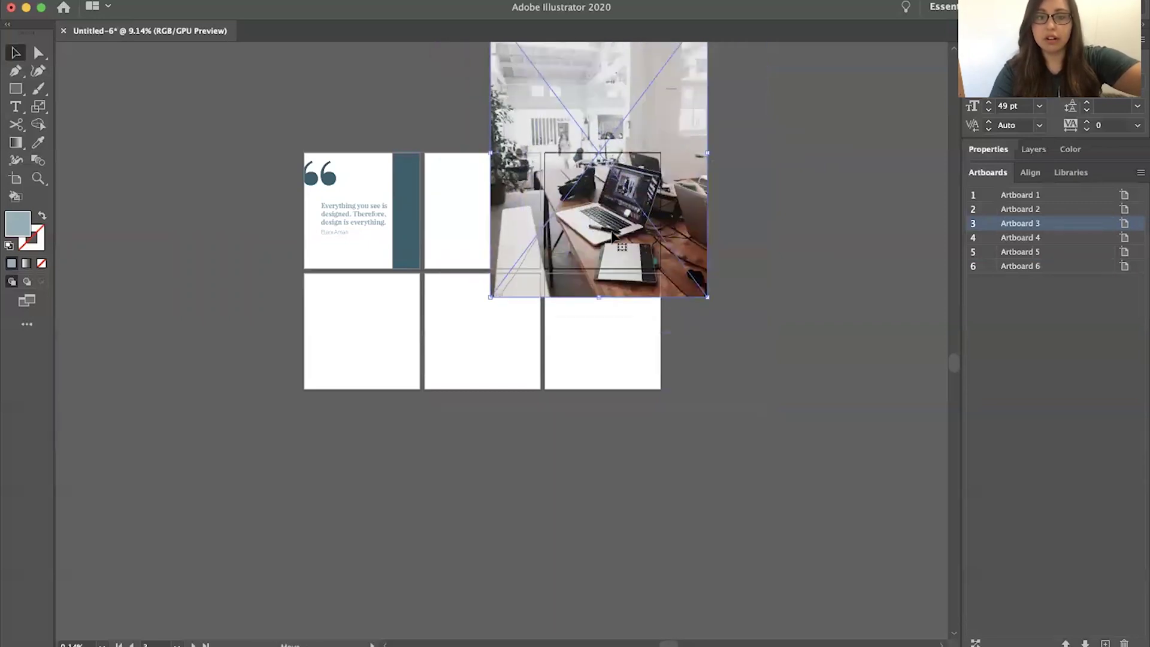
{"action": "left_click_drag", "start_coordinate": [708, 152], "coordinate": [603, 194]}
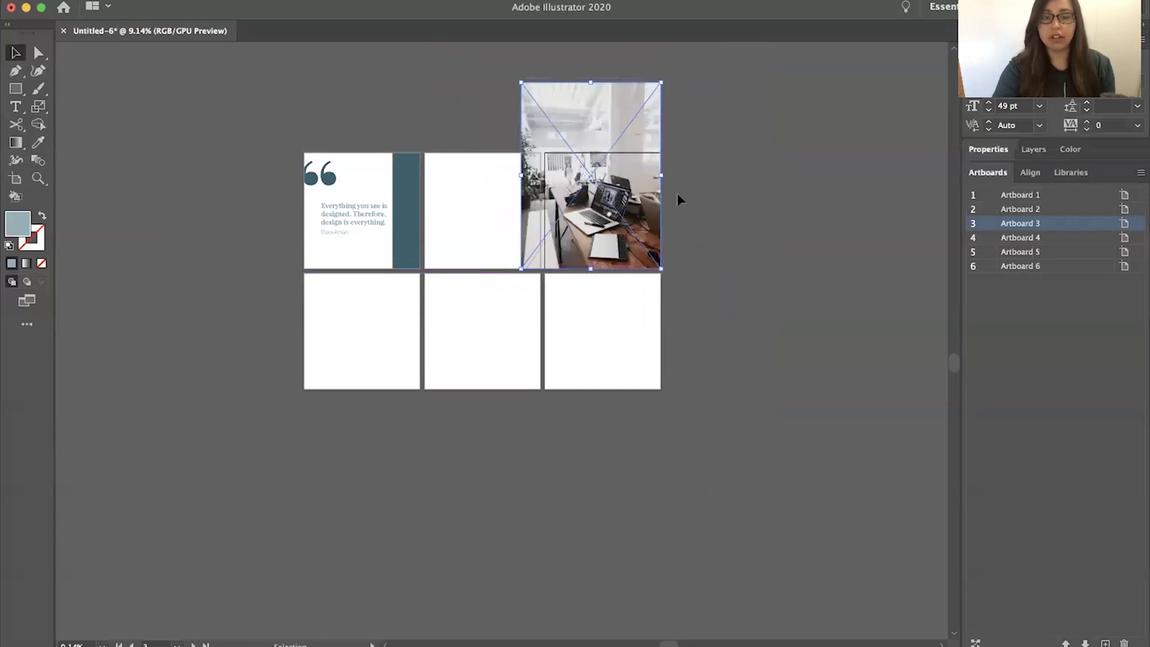
{"action": "left_click", "coordinate": [15, 89]}
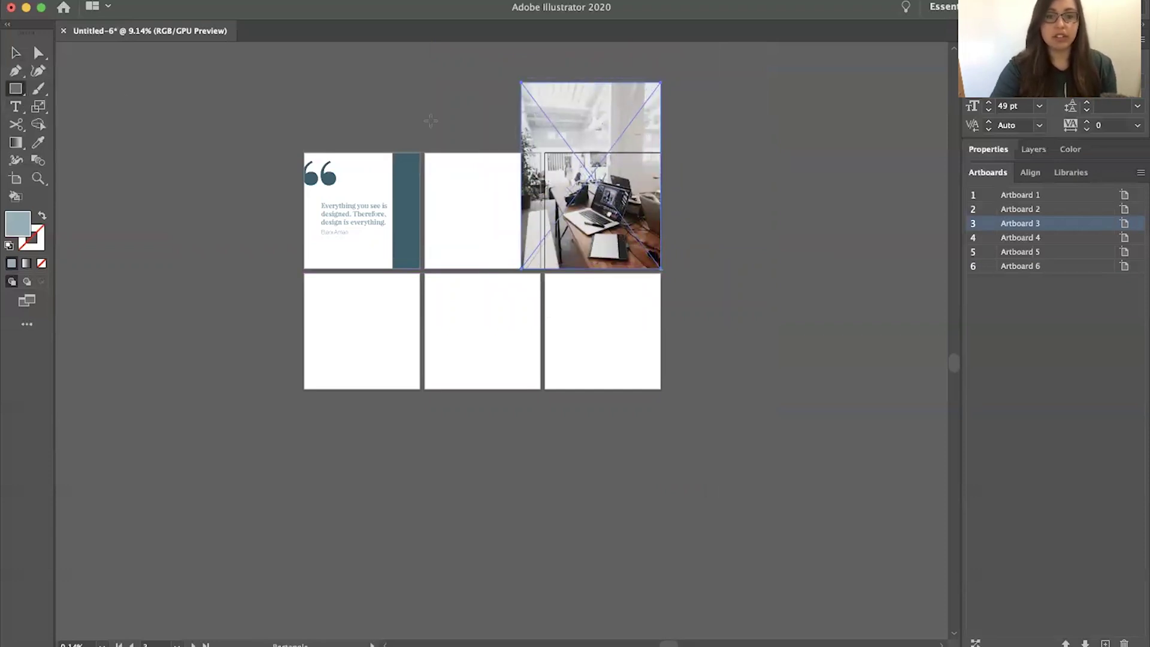
Create a 1080 × 1080 px square with the Rectangle tool
{"action": "left_click", "coordinate": [455, 115]}
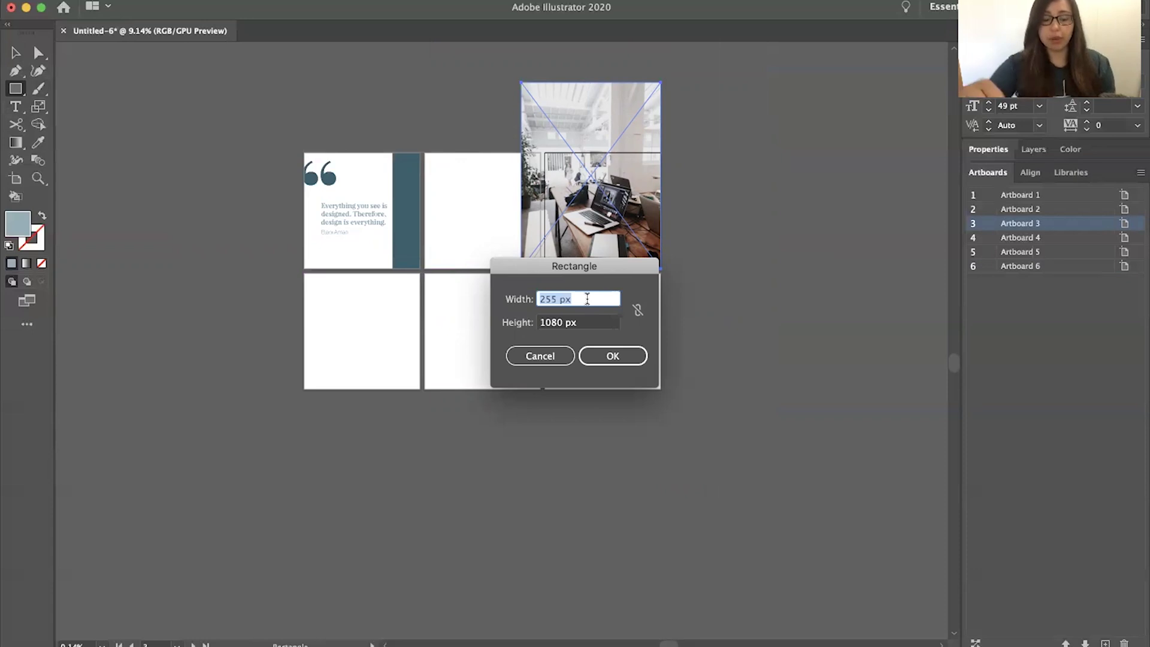
{"action": "type", "text": "1"}
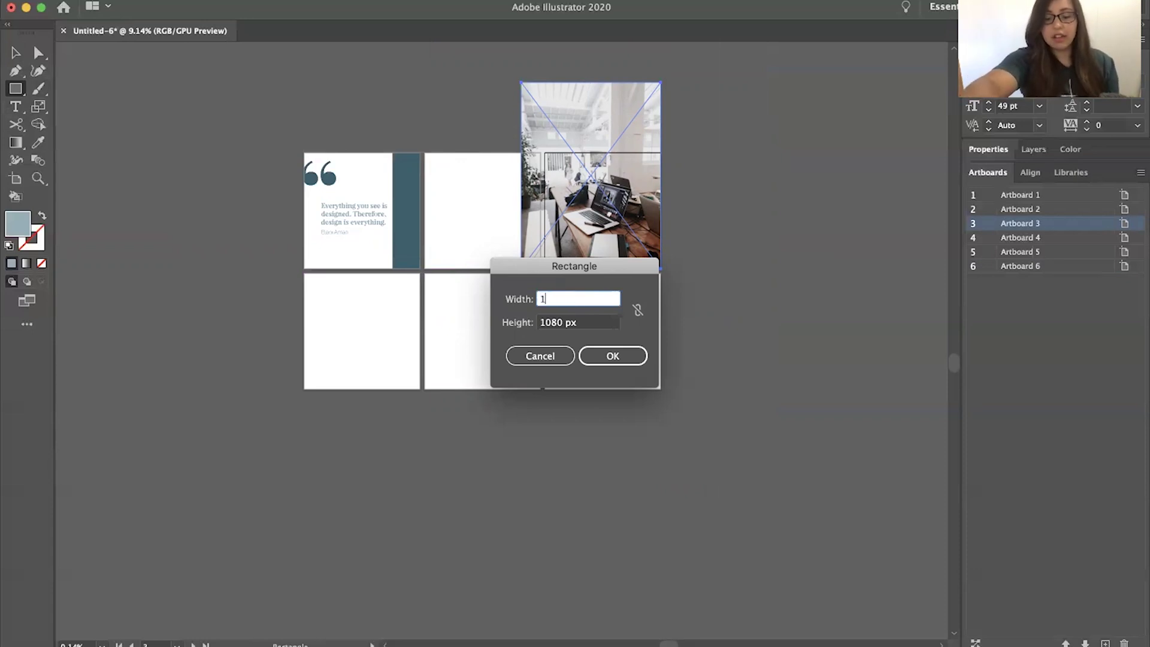
{"action": "type", "text": "080"}
{"action": "key", "text": "Tab"}
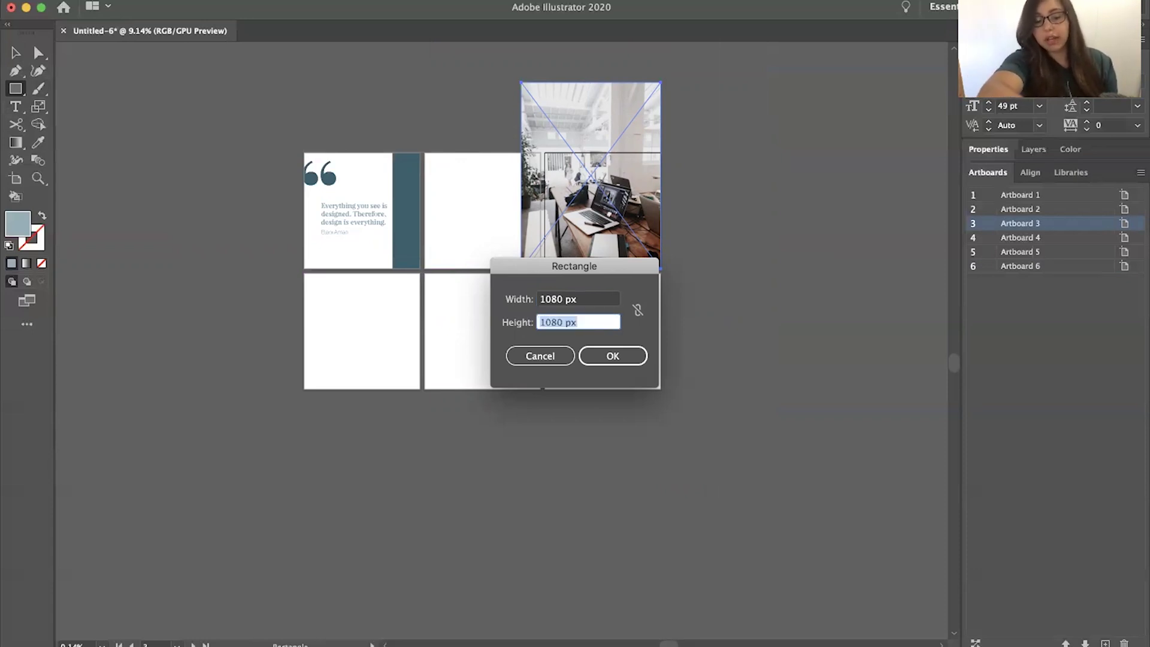
{"action": "type", "text": "1080"}
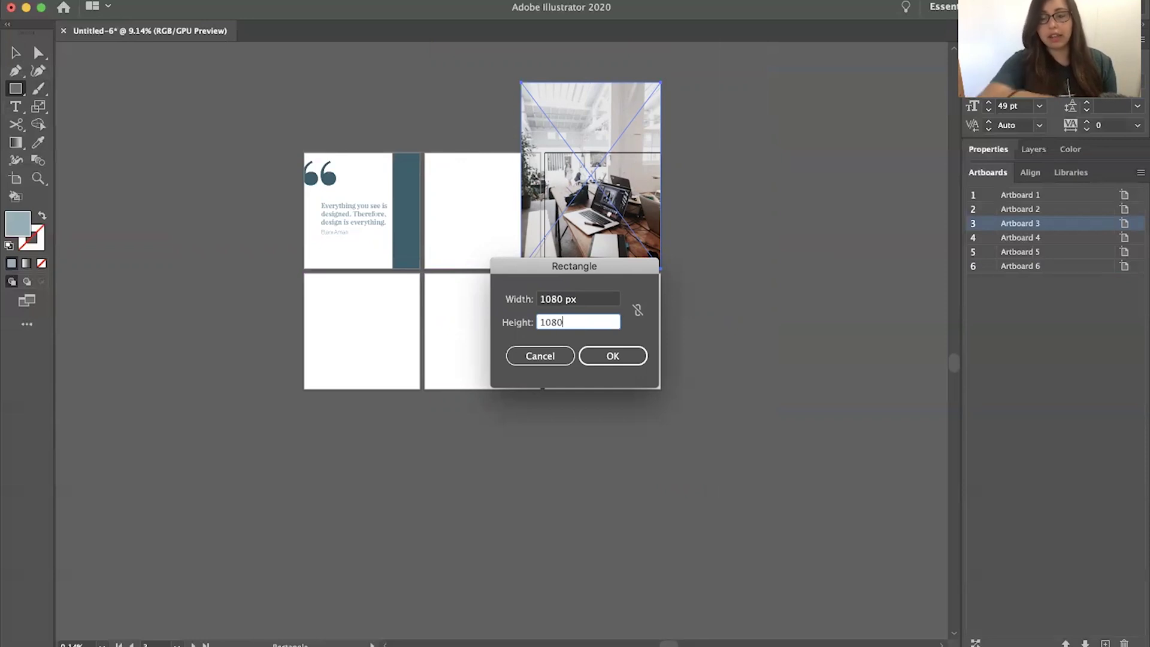
{"action": "left_click", "coordinate": [620, 360]}
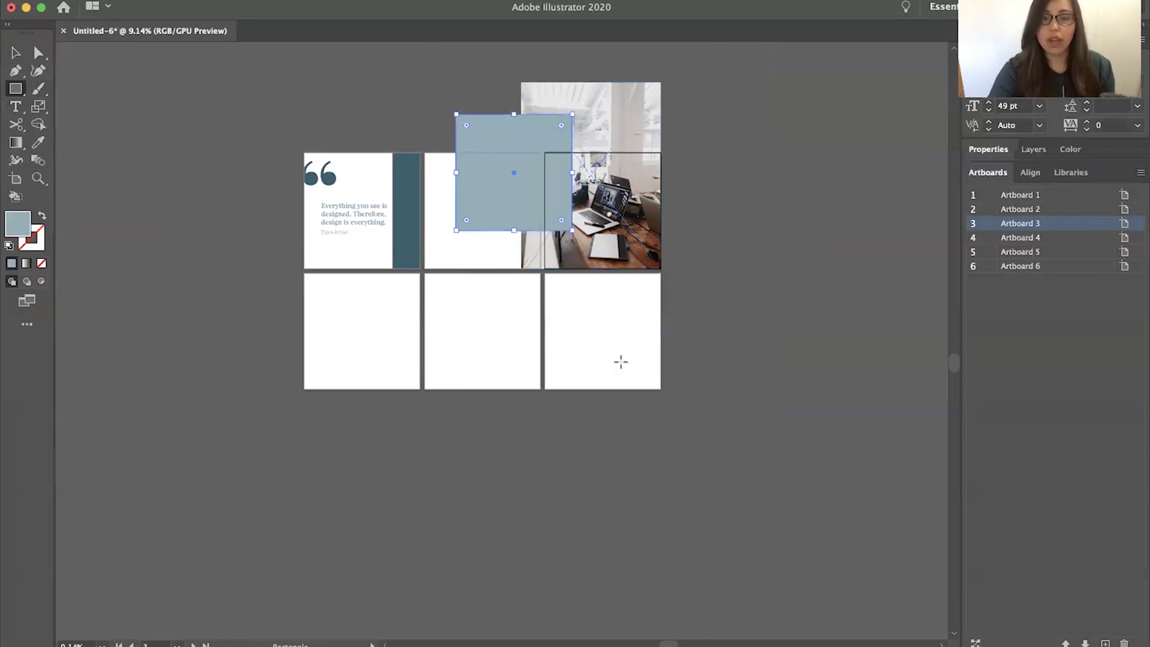
Move the square exactly over artboard 3, on top of the photo
{"action": "key", "text": "v"}
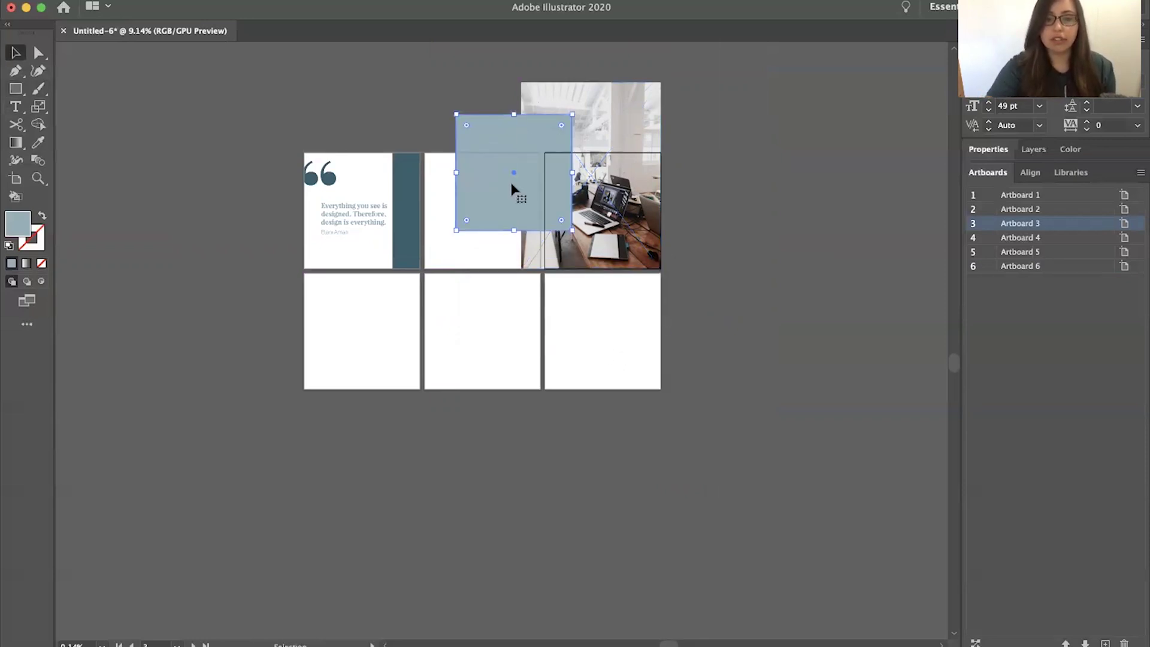
{"action": "left_click_drag", "start_coordinate": [515, 179], "coordinate": [604, 215]}
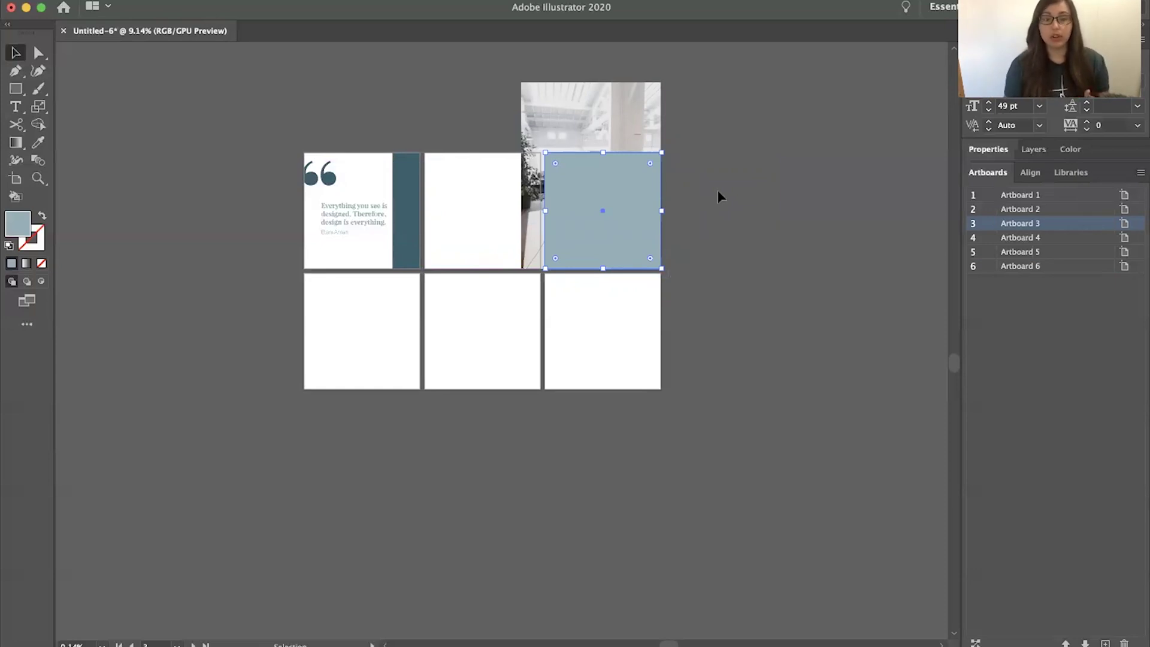
{"action": "left_click", "coordinate": [709, 84]}
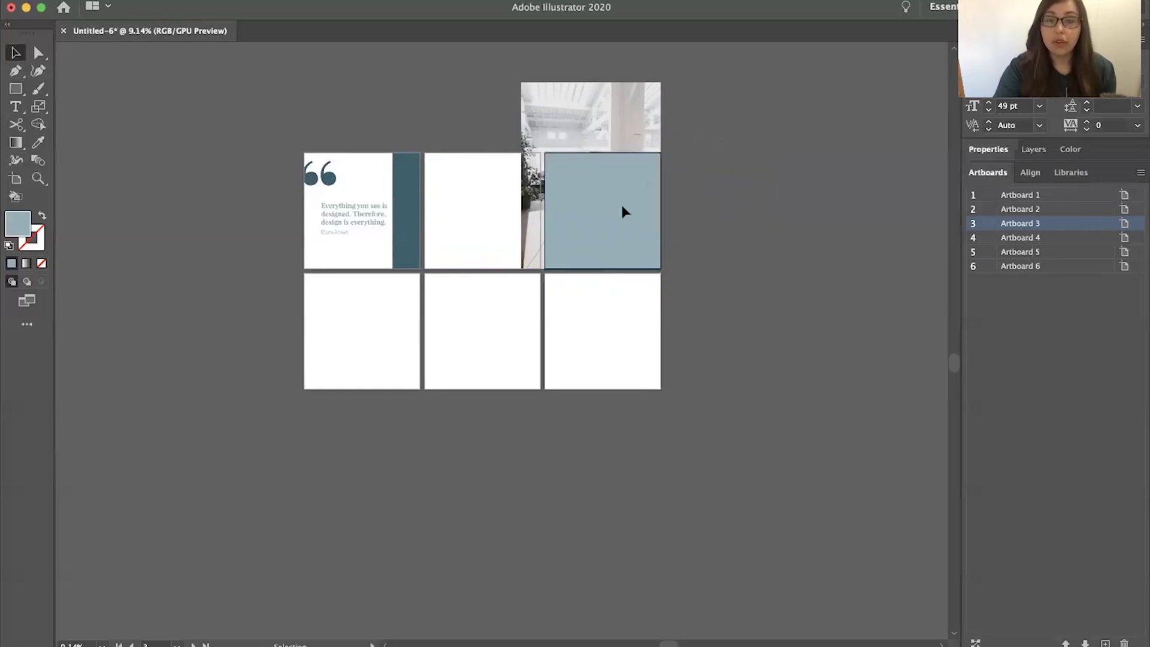
Make a clipping mask from the square and desk photo so it fills artboard 3
{"action": "left_click", "coordinate": [605, 223]}
{"action": "right_click", "coordinate": [591, 237]}
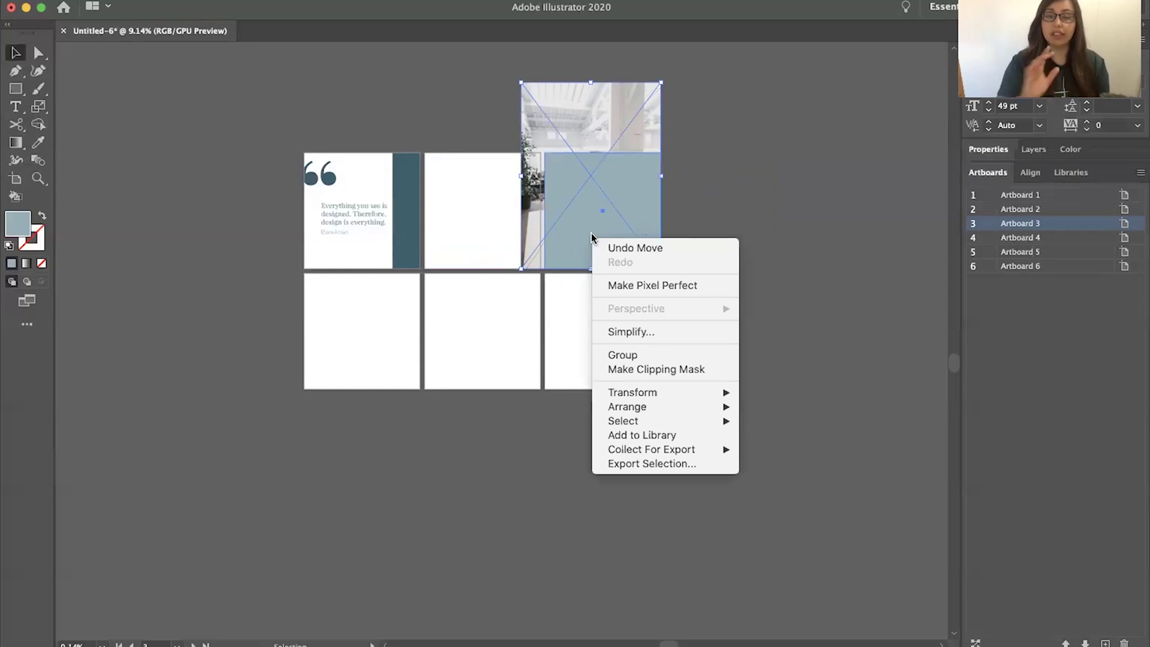
{"action": "left_click", "coordinate": [653, 369]}
{"action": "left_click", "coordinate": [617, 310]}
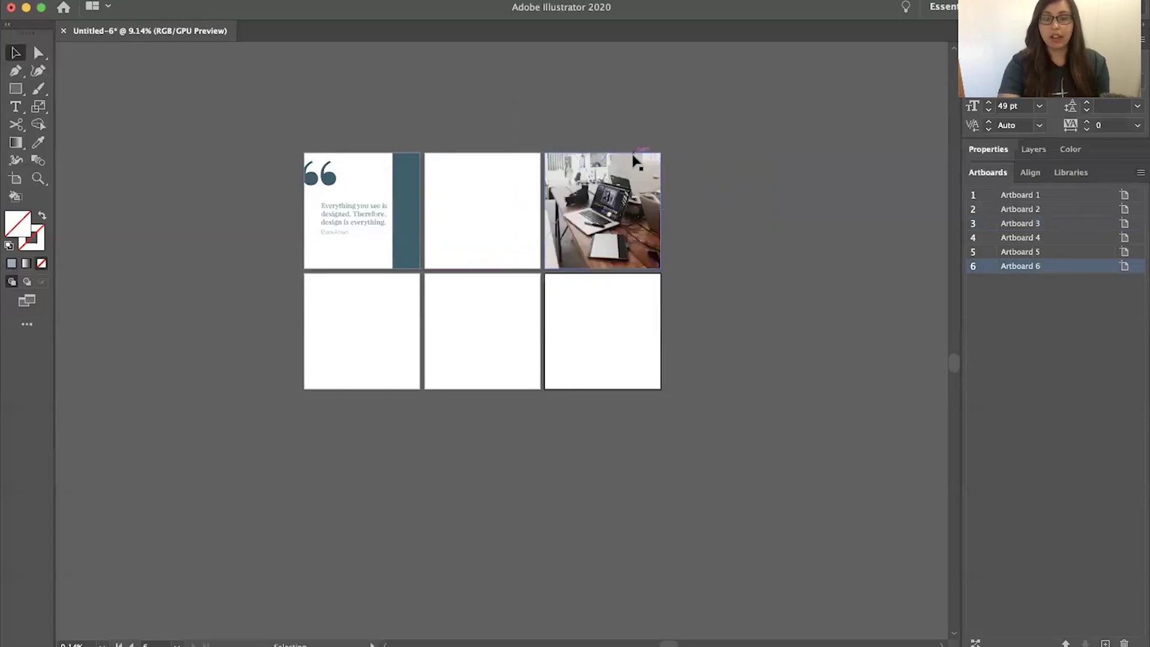
{"action": "scroll", "coordinate": [636, 161], "scroll_direction": "up", "scroll_amount": 5}
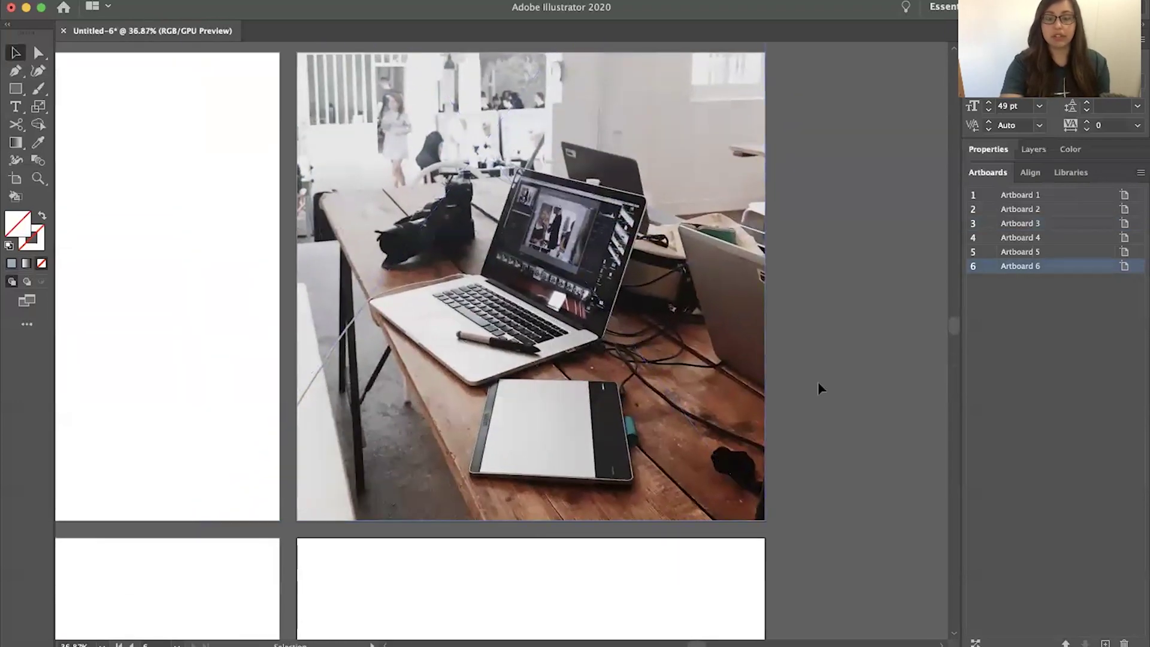
{"action": "scroll", "coordinate": [821, 382], "scroll_direction": "down", "scroll_amount": 2}
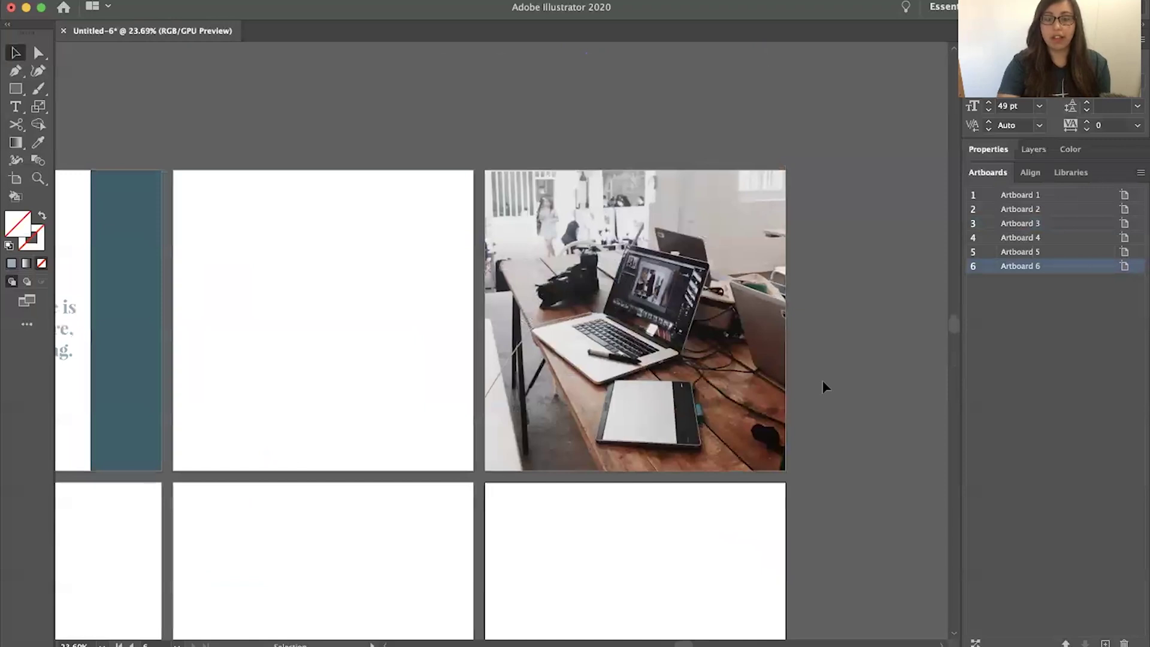
{"action": "scroll", "coordinate": [811, 391], "scroll_direction": "down", "scroll_amount": 2}
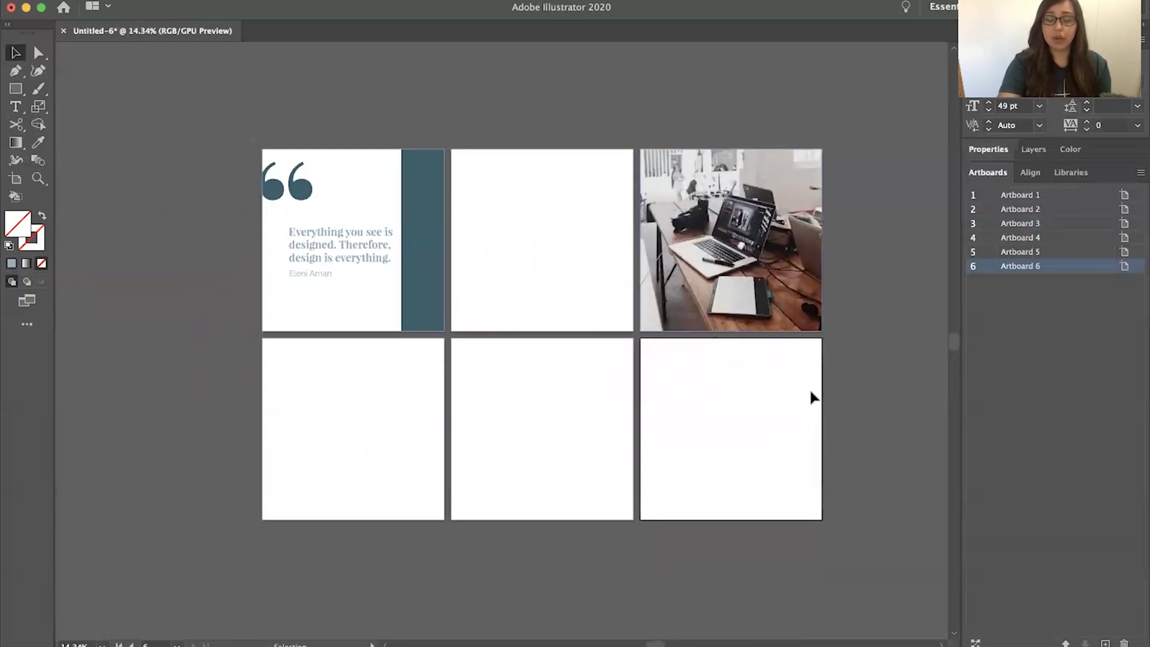